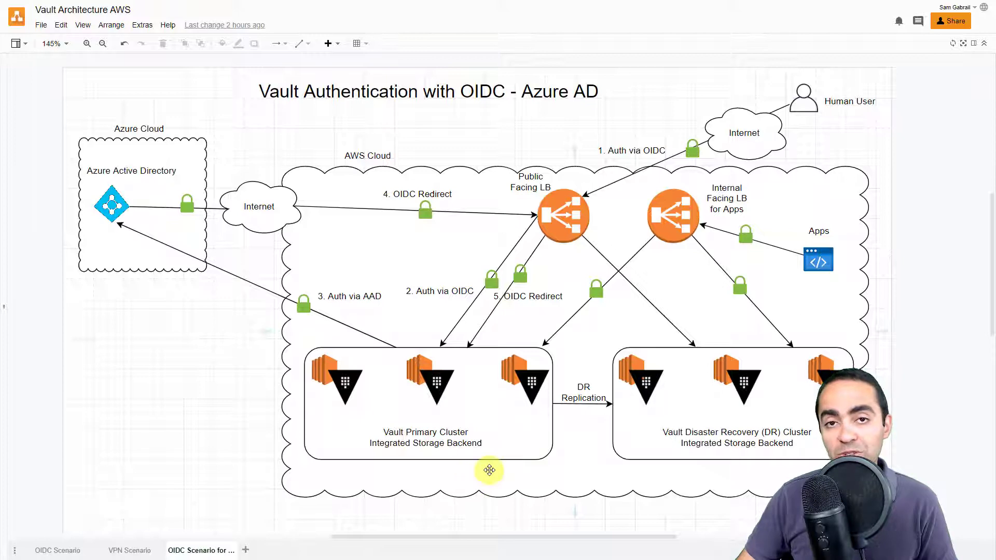
pyautogui.click(444, 458)
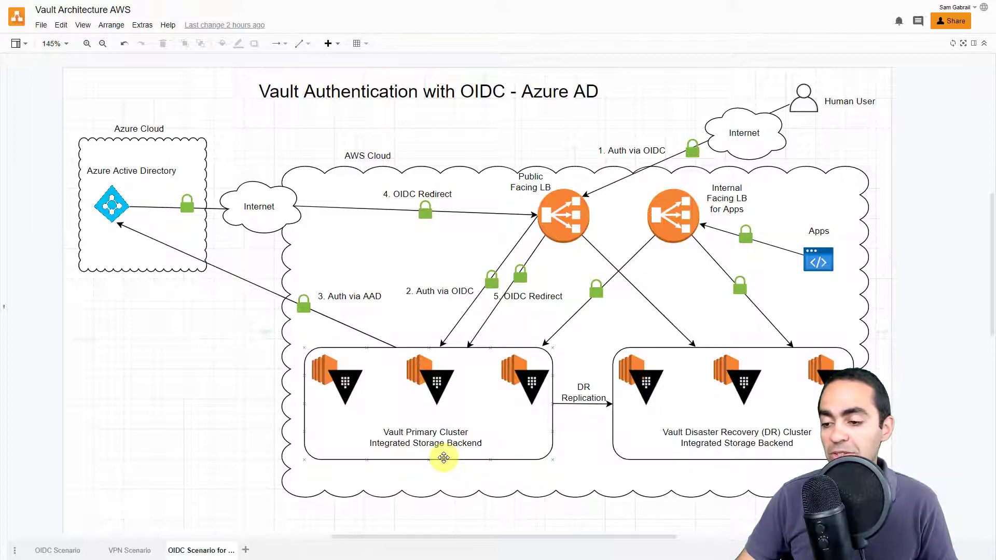
pyautogui.click(708, 457)
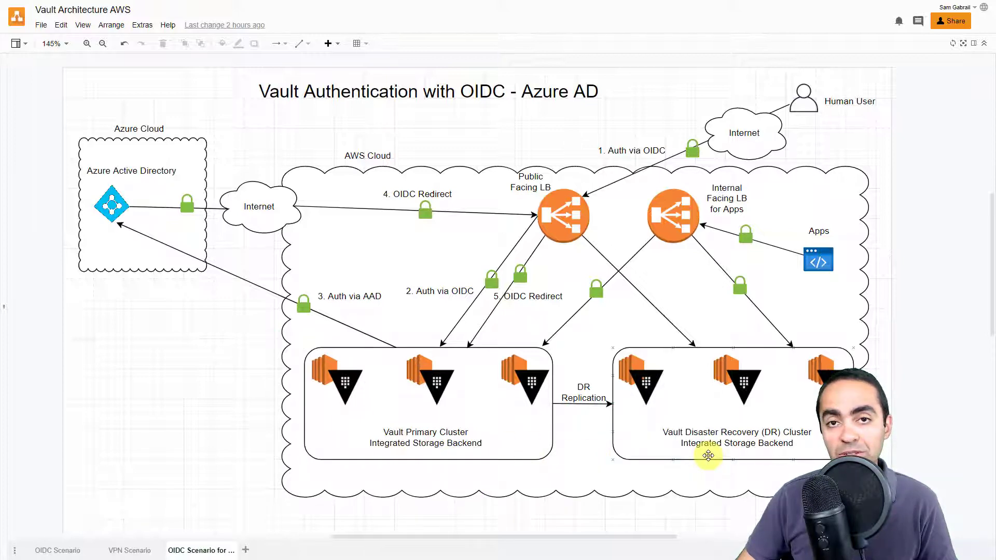
pyautogui.press('Escape')
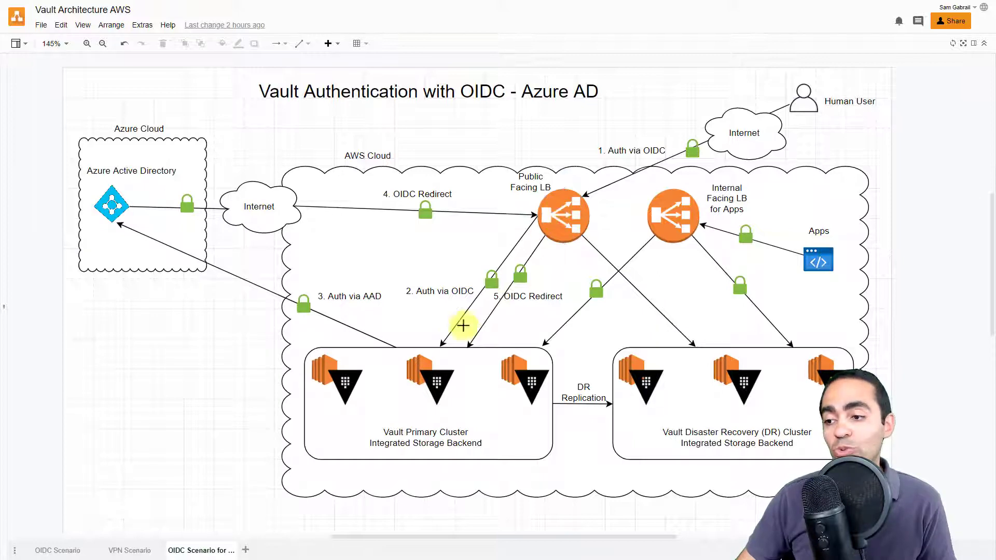
pyautogui.click(437, 357)
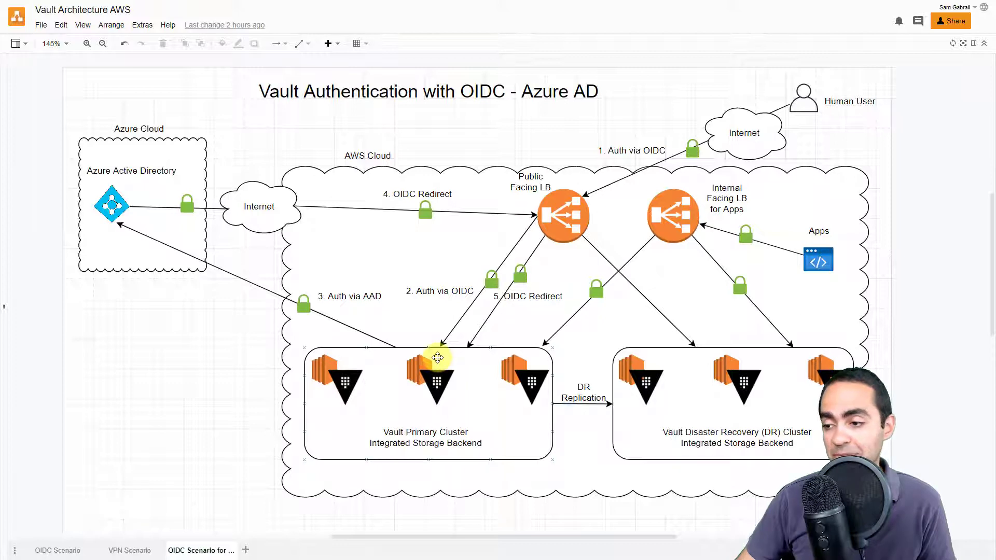
pyautogui.click(597, 372)
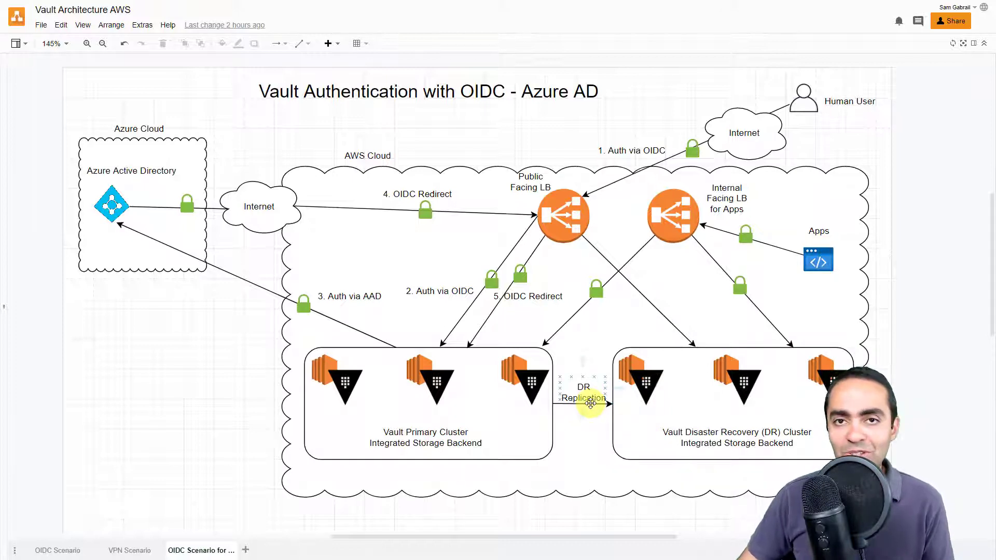
# Step: Leave the full-screen diagram for the Vault sign-in page and check the site's connection security and host name
pyautogui.press('F11')
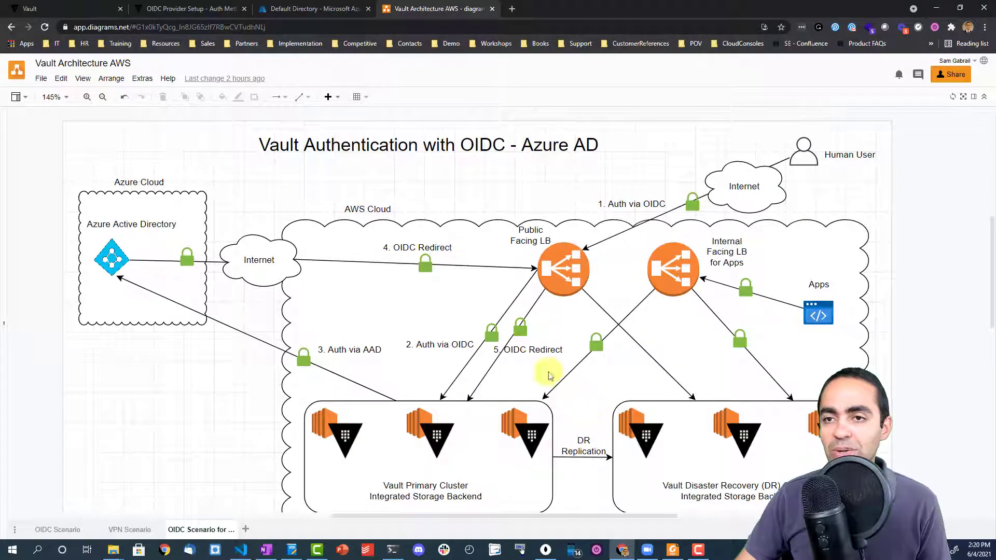
pyautogui.click(63, 10)
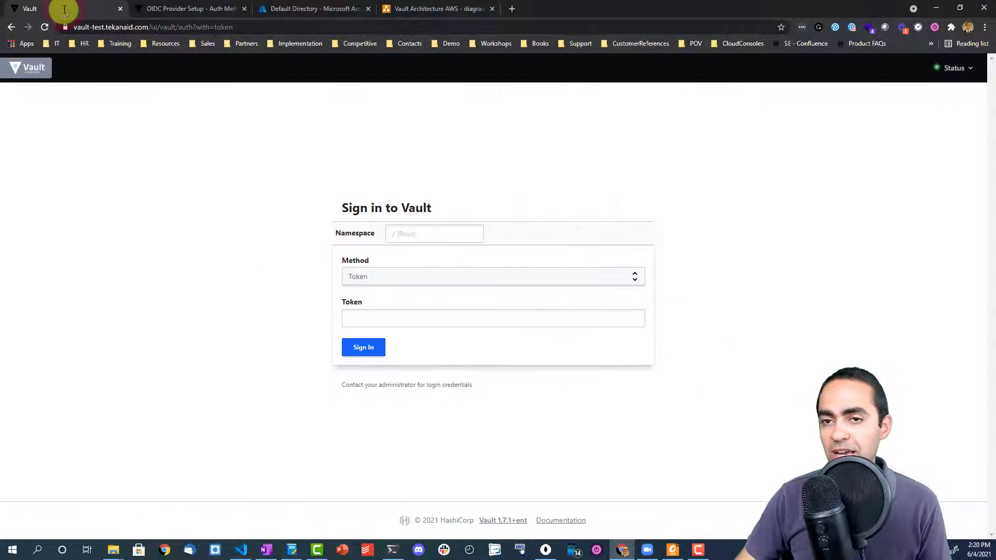
pyautogui.click(66, 27)
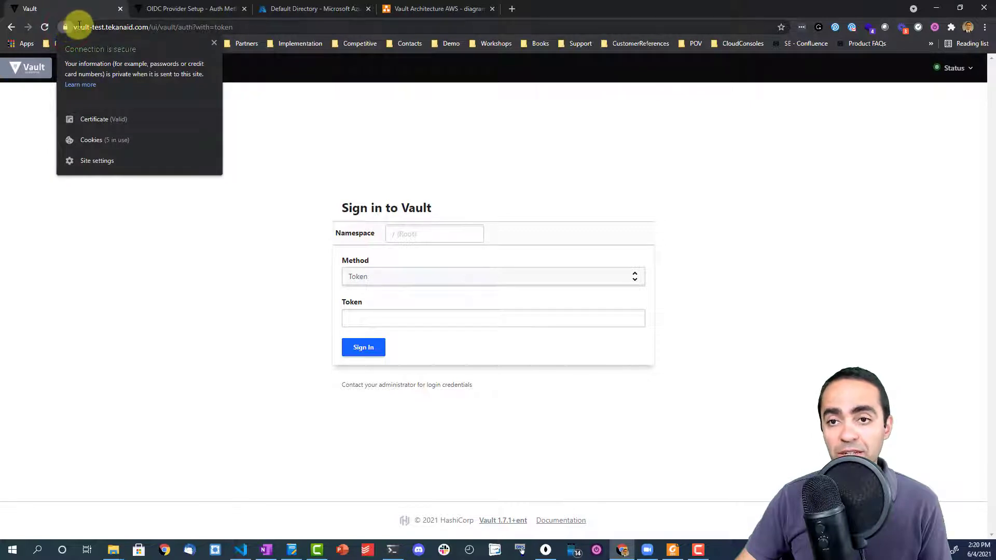
pyautogui.click(78, 27)
pyautogui.click(83, 28)
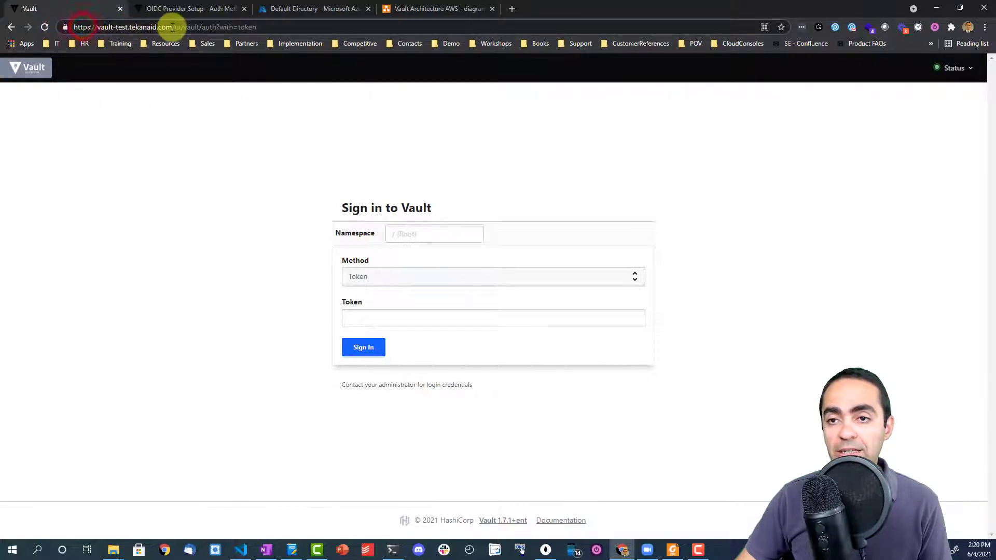
pyautogui.moveTo(173, 27); pyautogui.dragTo(97, 27)
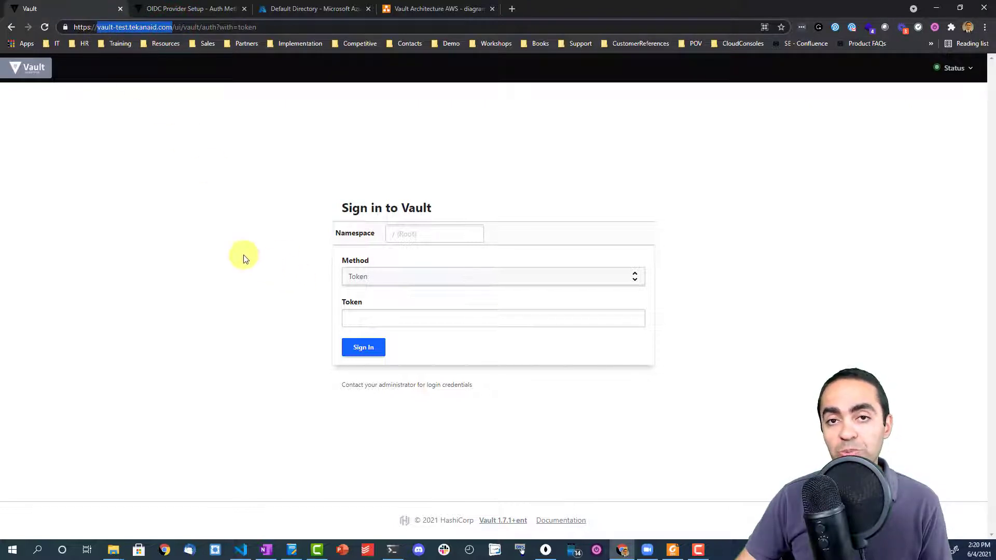
pyautogui.click(226, 251)
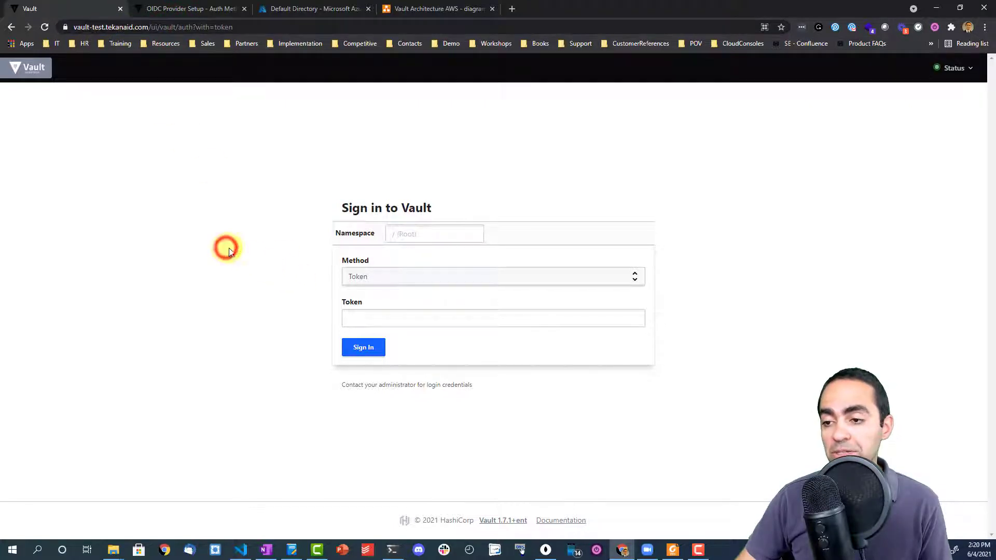
# Step: Sign in to Vault with the OIDC method using the default role
pyautogui.click(372, 280)
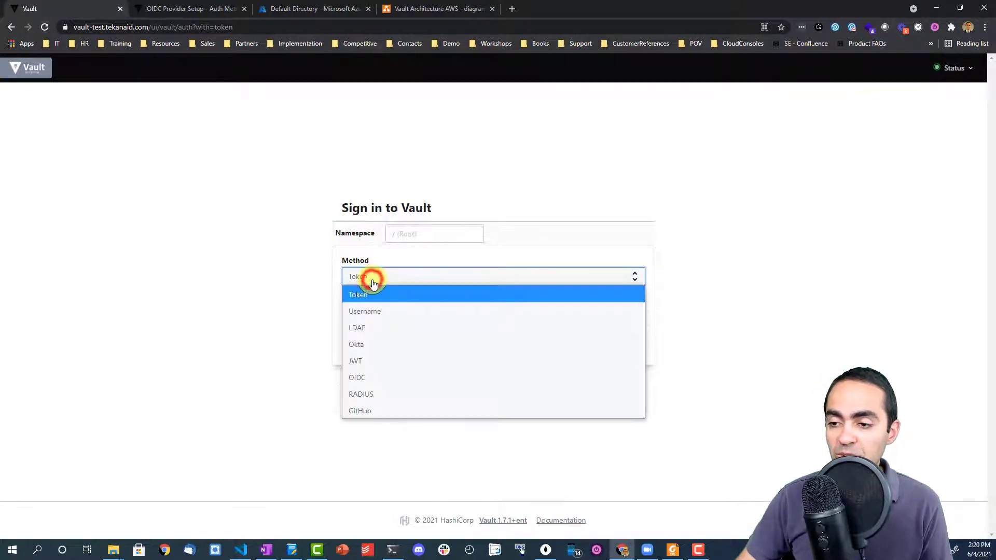
pyautogui.click(367, 378)
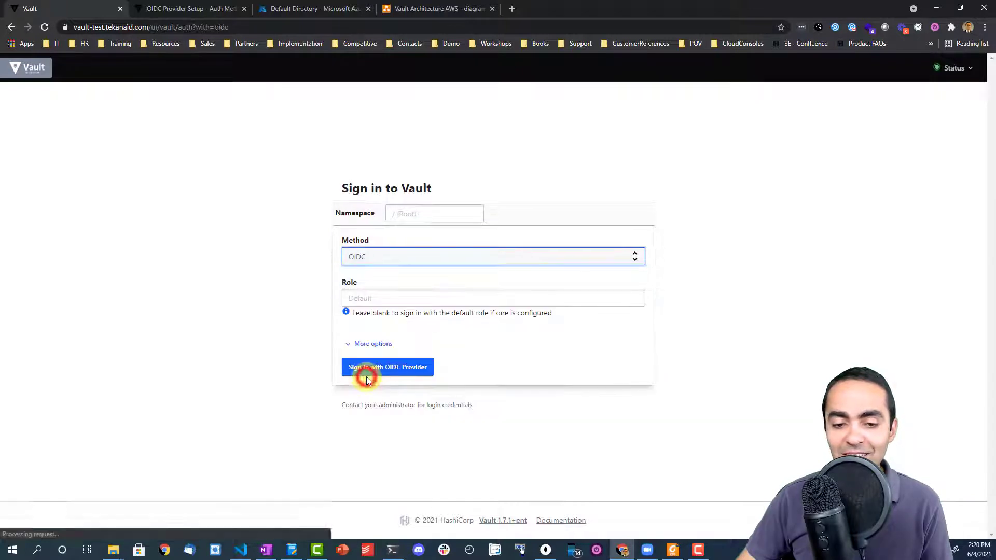
pyautogui.click(415, 368)
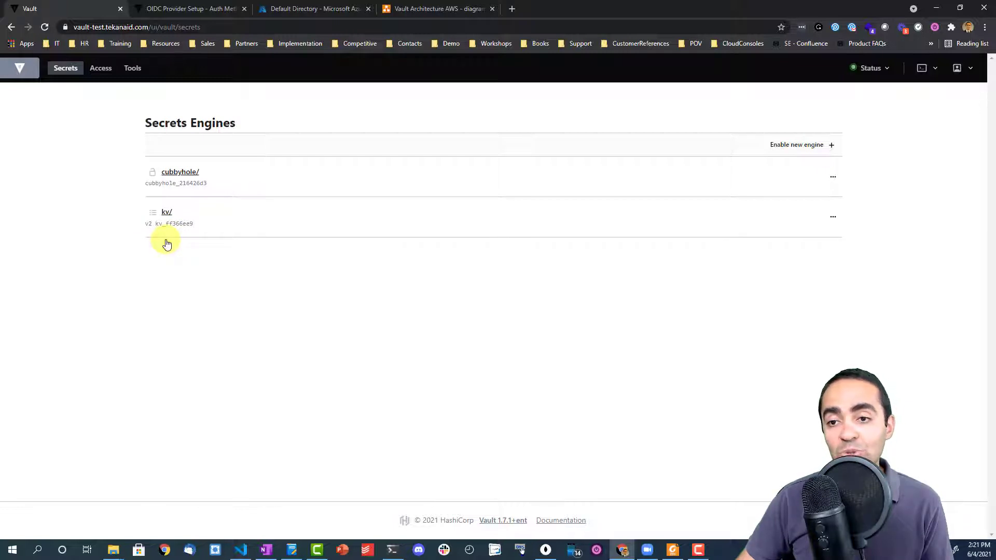
# Step: Open the test secret in the kv engine and reveal the value of its foo key
pyautogui.click(165, 212)
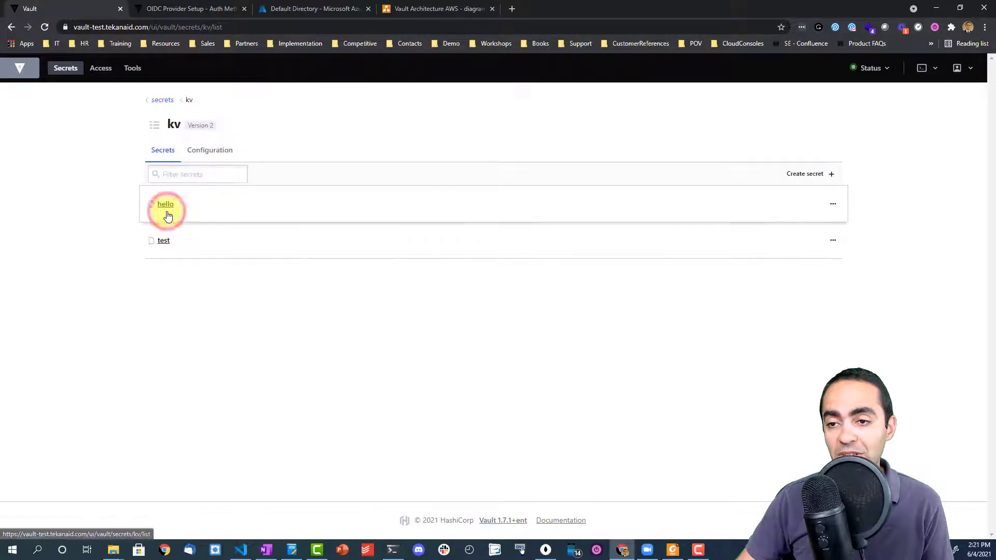
pyautogui.click(164, 244)
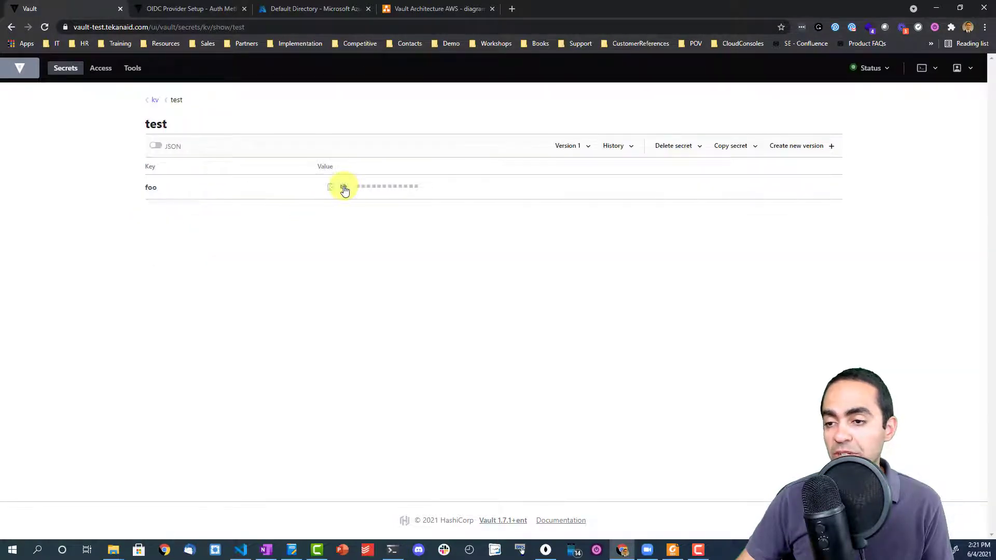
pyautogui.click(343, 187)
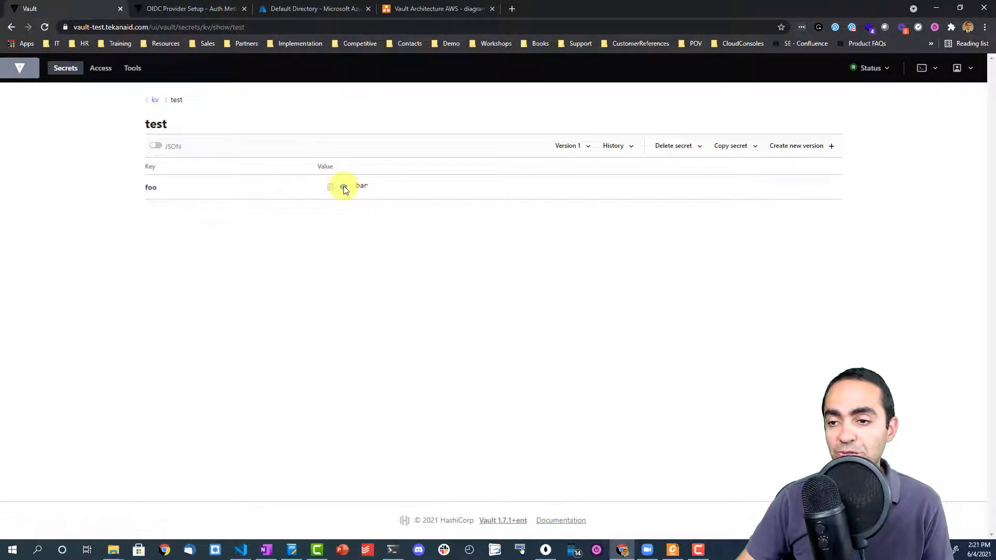
# Step: Go back to the kv secrets list, open the hello secret and reveal the value of its foo key
pyautogui.click(161, 103)
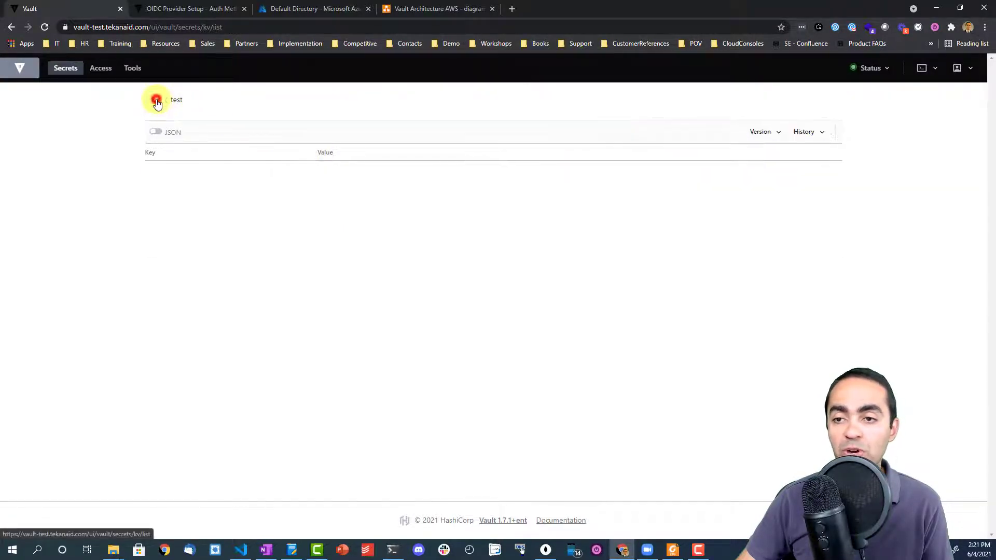
pyautogui.click(168, 204)
pyautogui.click(343, 186)
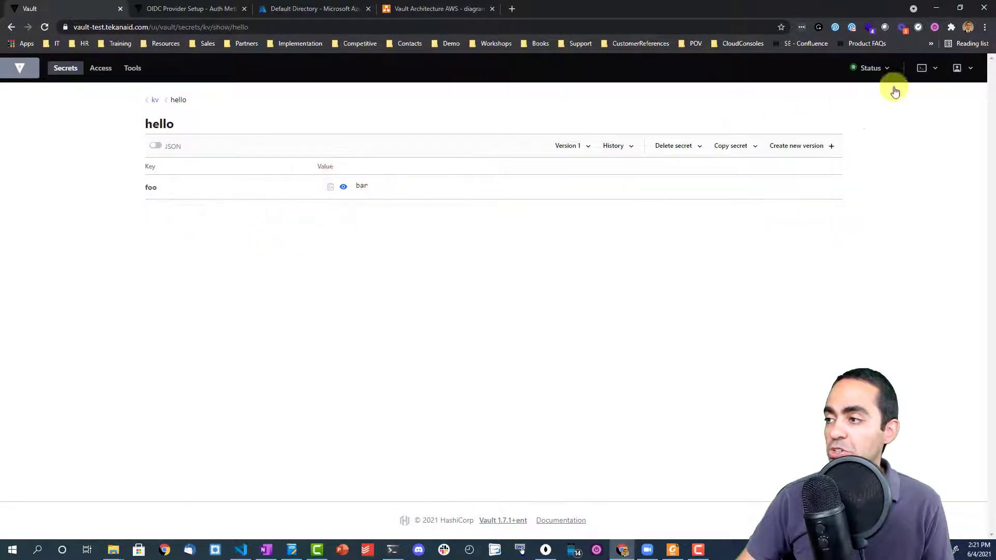
# Step: Check which OIDC identity is signed in from the account details, and return to the secrets engines list
pyautogui.click(969, 68)
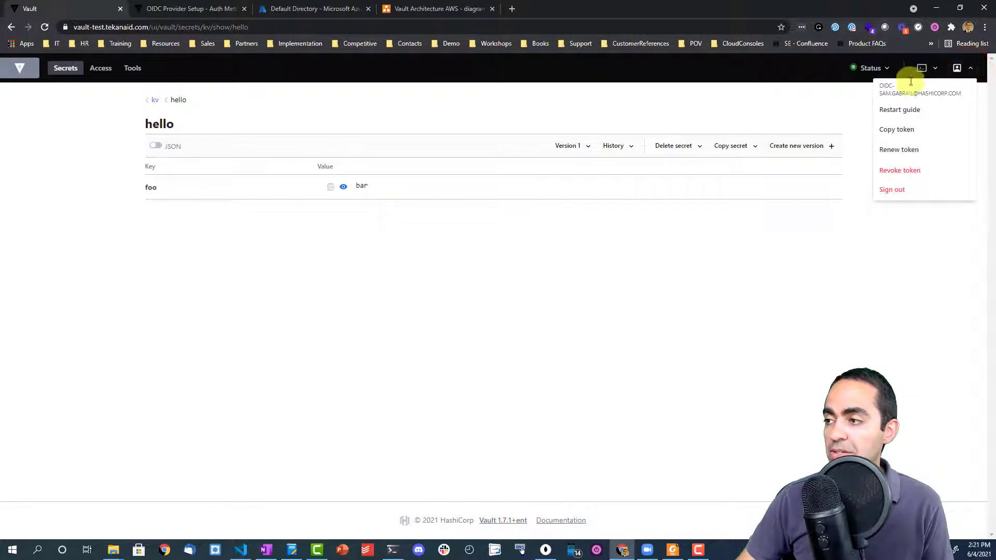
pyautogui.moveTo(881, 91); pyautogui.dragTo(964, 96)
pyautogui.click(961, 92)
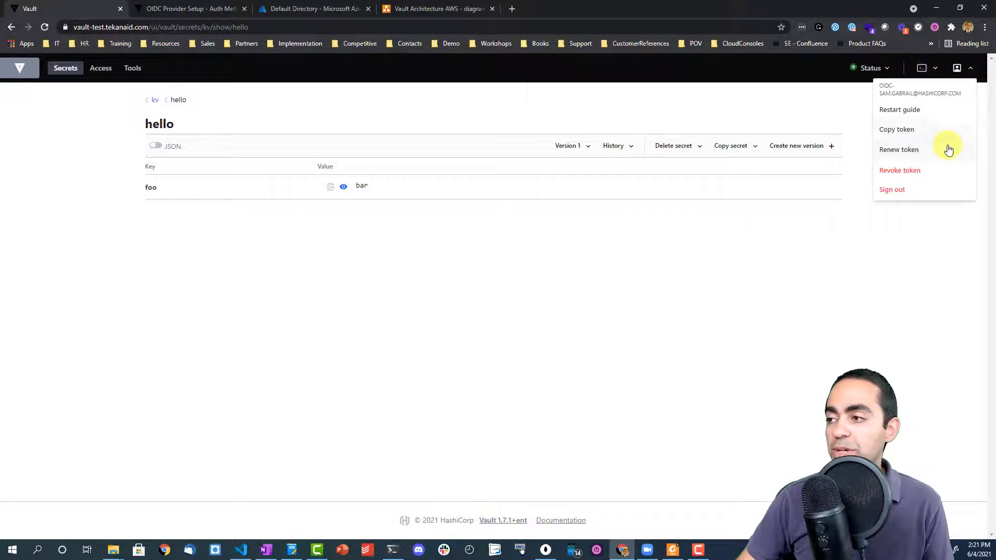
pyautogui.click(569, 262)
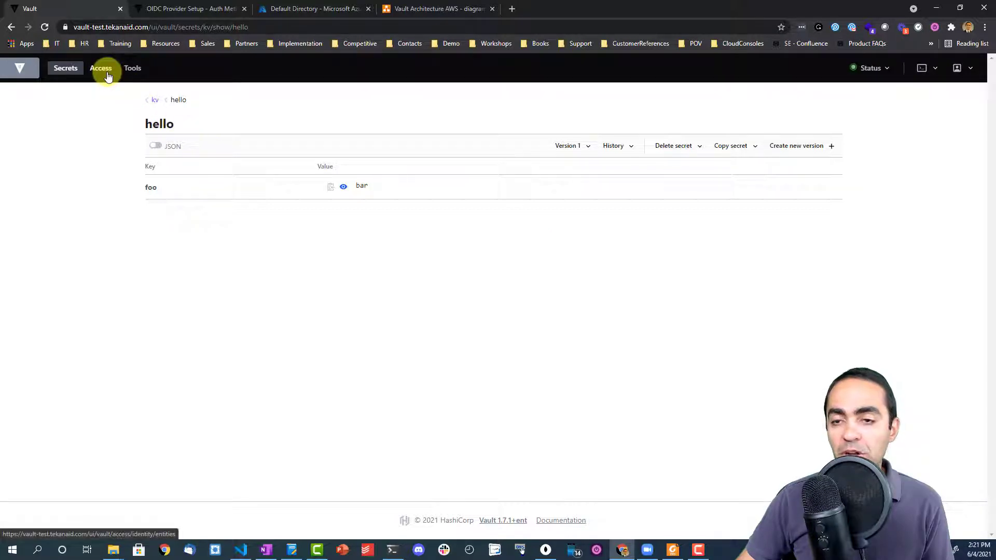
pyautogui.click(76, 71)
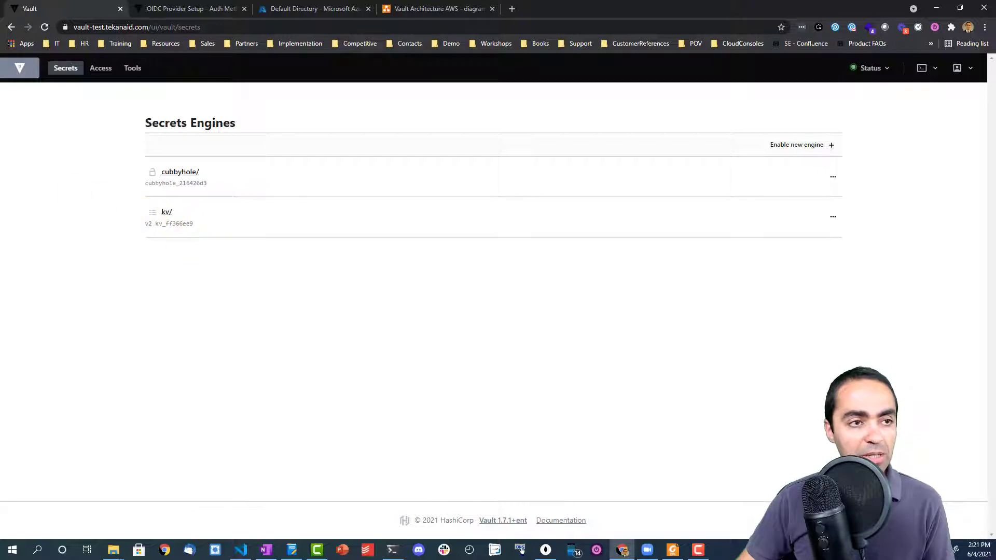
# Step: Bring up the VS Code window with the OIDC script, and sign out of the Vault web session
pyautogui.click(241, 550)
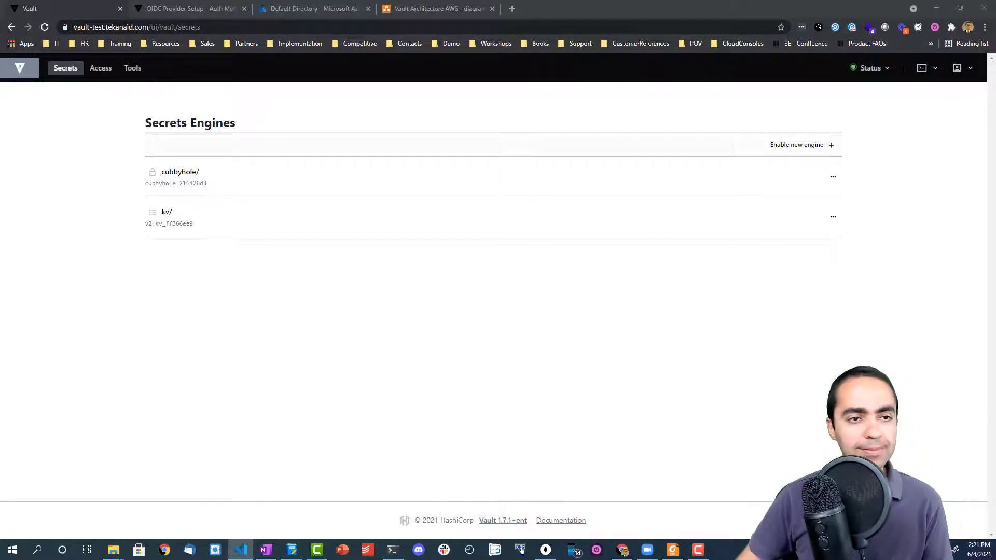
pyautogui.hotkey('alt', 'Tab')
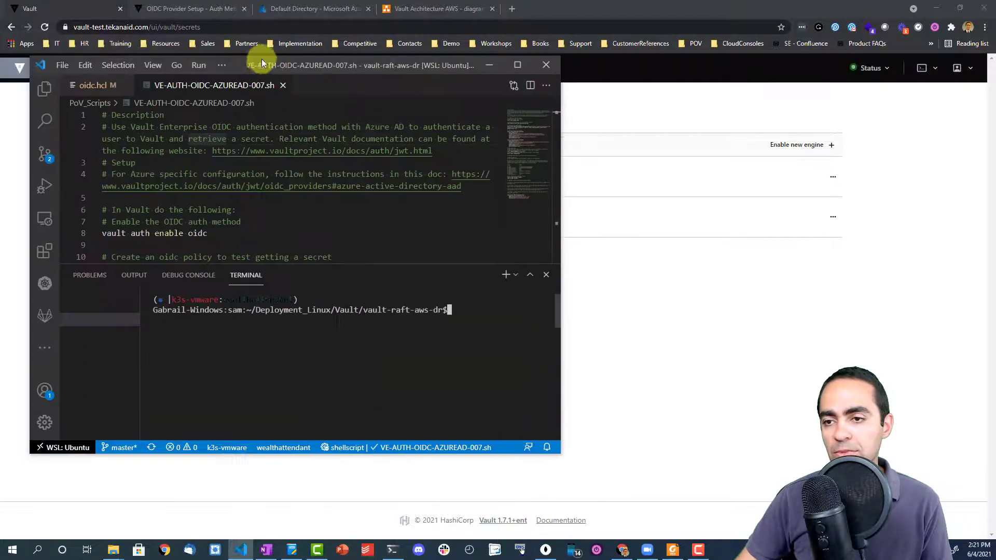
pyautogui.moveTo(239, 57); pyautogui.dragTo(237, 57)
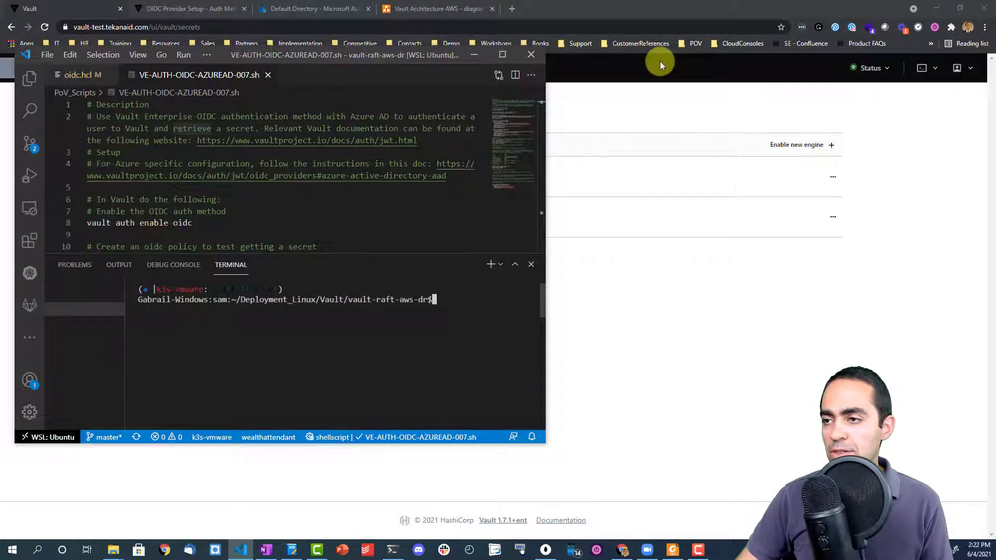
pyautogui.click(957, 68)
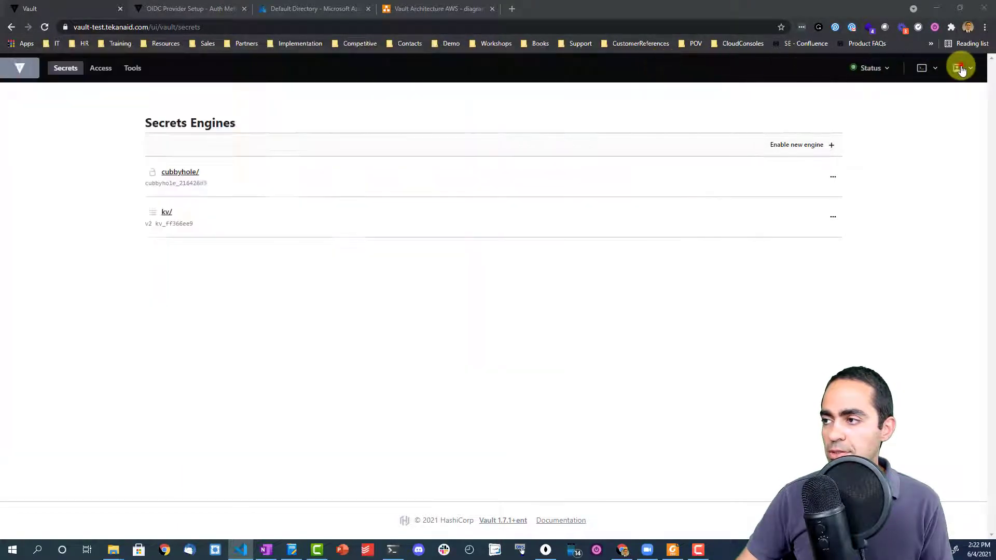
pyautogui.click(899, 189)
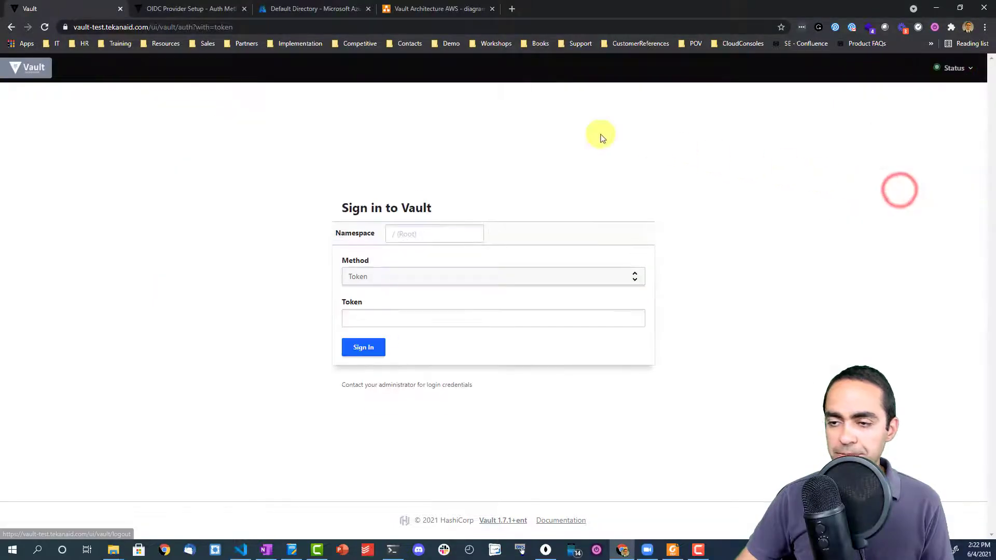
# Step: Switch to VS Code and run the script's line export VAULT_CACERT="certs/ca.pem" in the terminal
pyautogui.hotkey('alt', 'Tab')
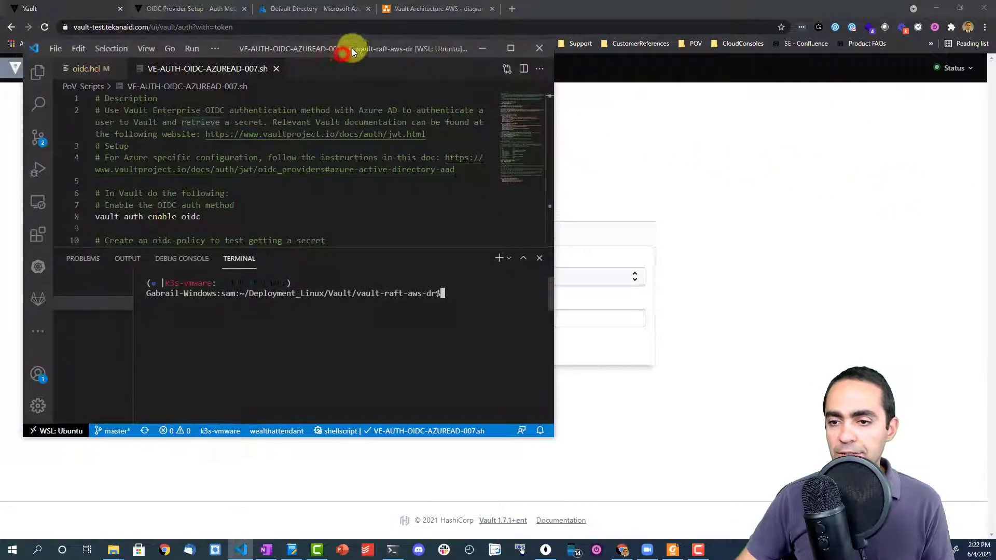
pyautogui.moveTo(352, 48); pyautogui.dragTo(341, 52)
pyautogui.scroll(-10, 320, 157)
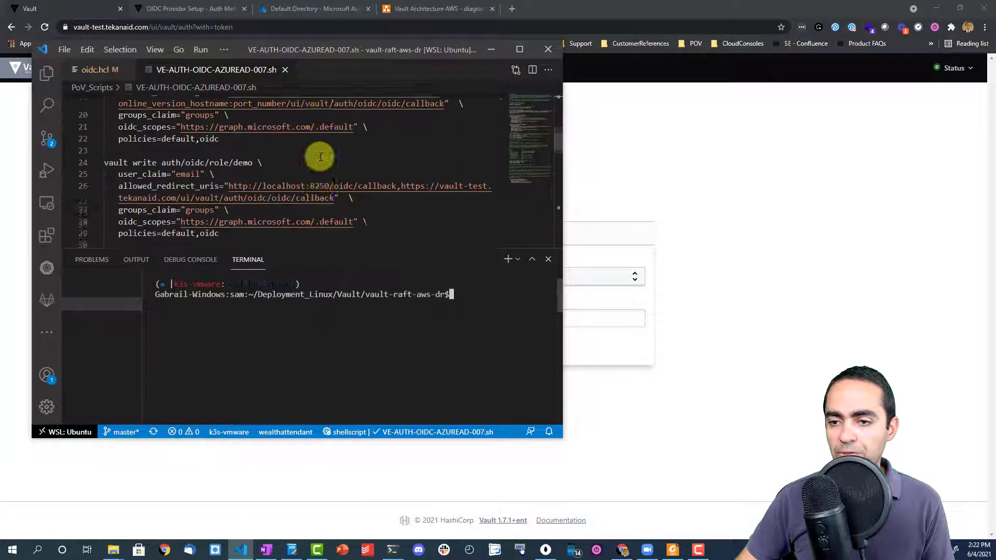
pyautogui.scroll(-4, 320, 157)
pyautogui.scroll(1, 318, 156)
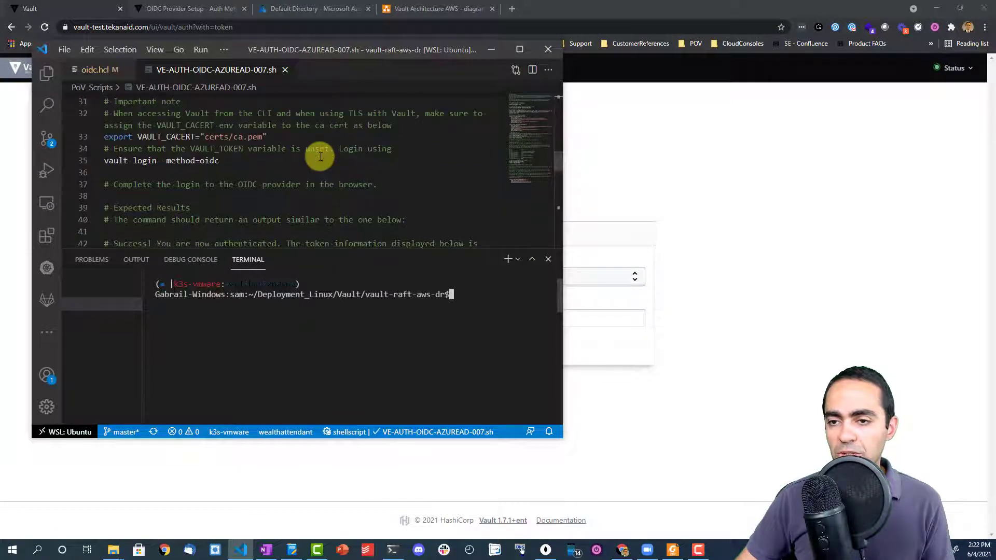
pyautogui.moveTo(267, 137); pyautogui.dragTo(93, 134)
pyautogui.hotkey('ctrl', 'c')
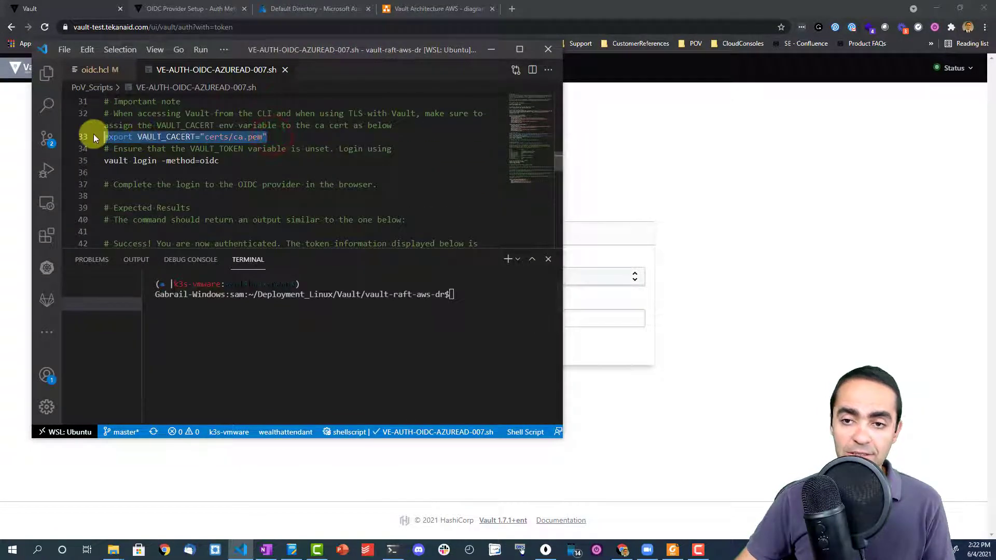
pyautogui.click(446, 371)
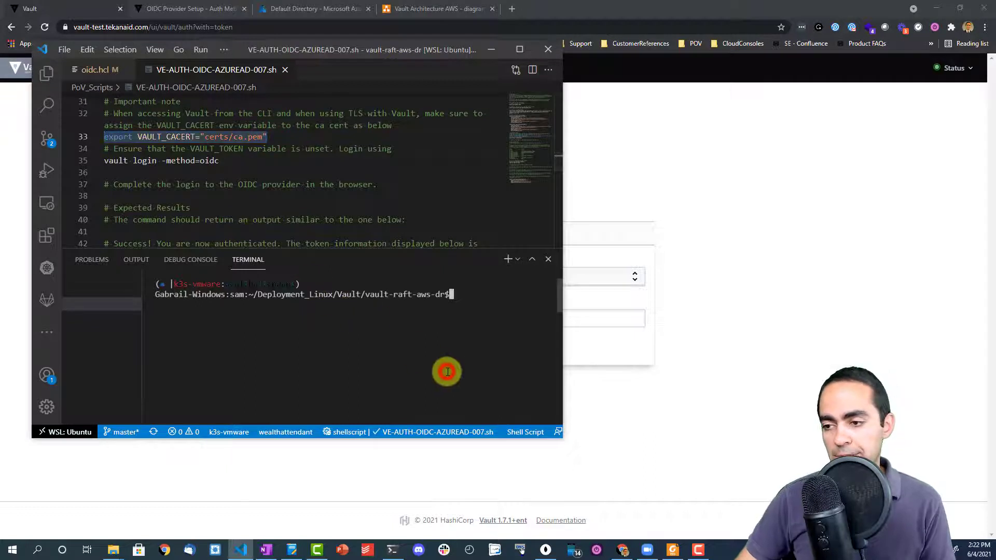
pyautogui.hotkey('ctrl', 'v')
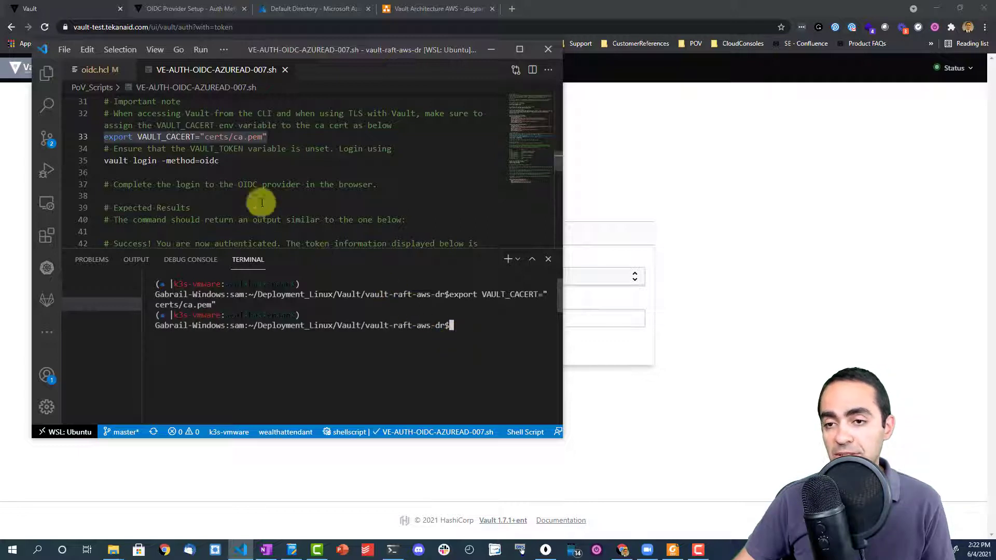
pyautogui.doubleClick(170, 138)
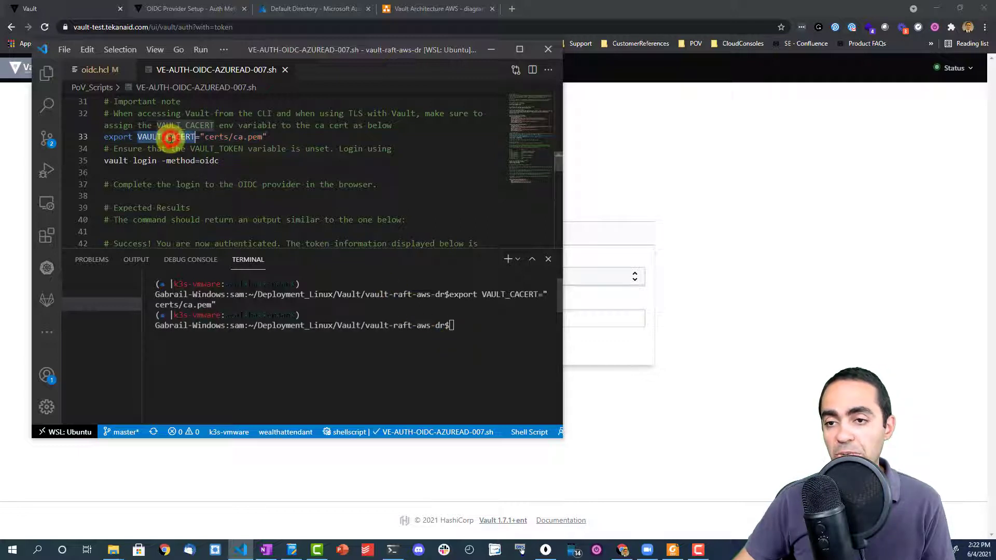
# Step: Run the script's line vault login -method=oidc in the terminal and complete the OIDC sign-in in the browser
pyautogui.click(262, 137)
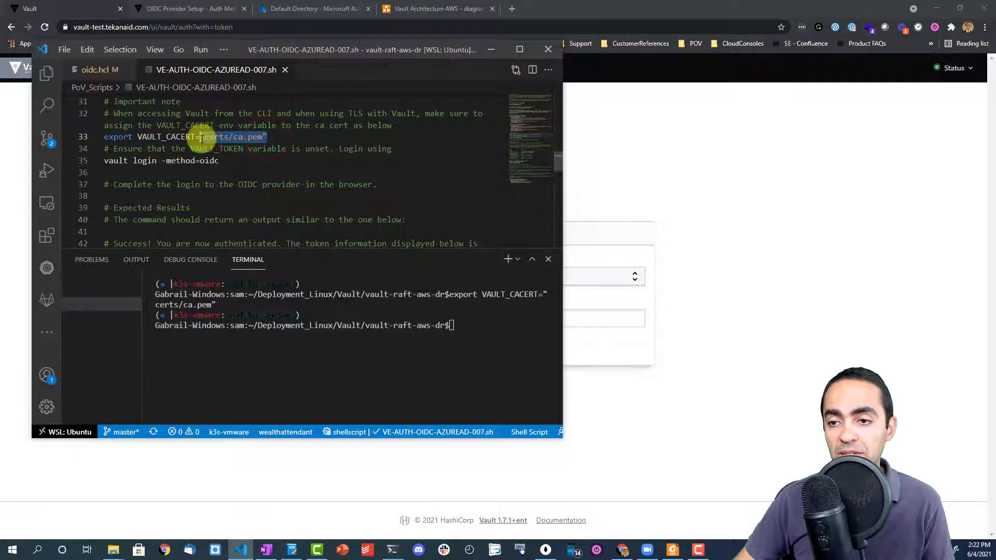
pyautogui.click(175, 138)
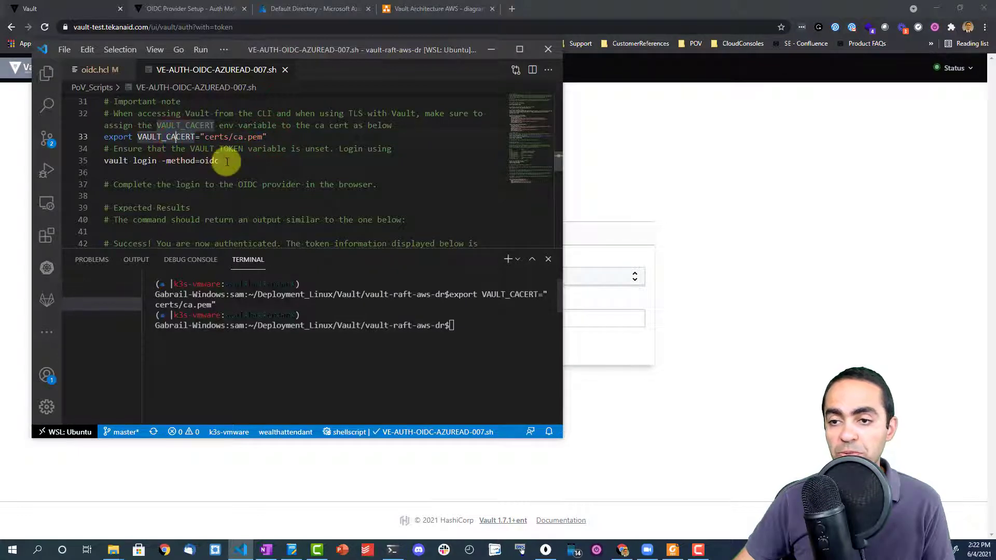
pyautogui.moveTo(222, 160); pyautogui.dragTo(110, 162)
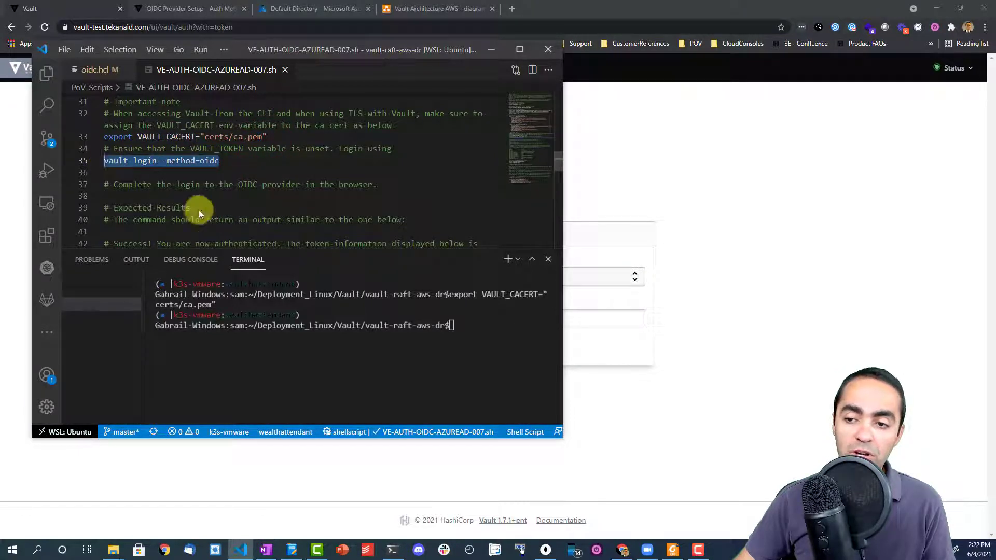
pyautogui.click(528, 377)
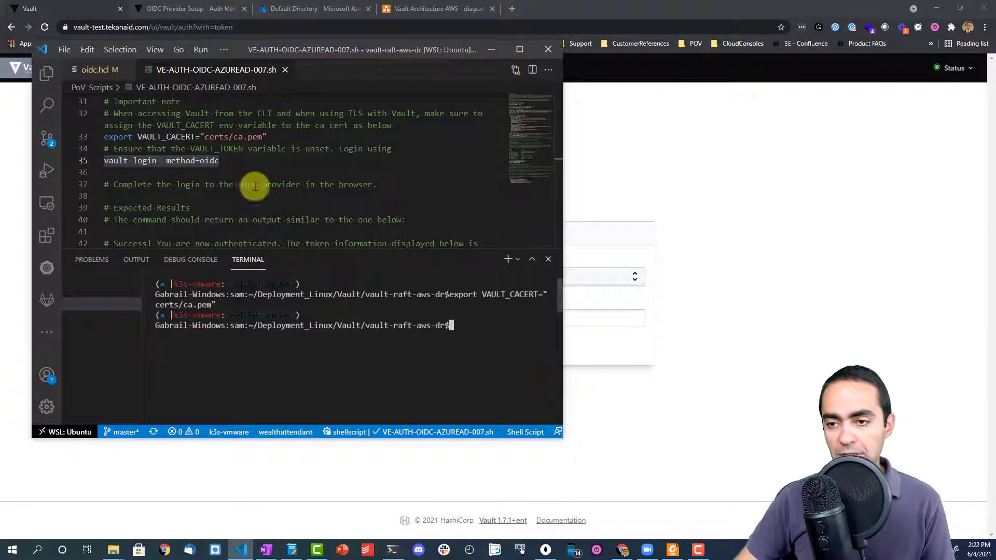
pyautogui.click(232, 160)
pyautogui.hotkey('shift', 'Home')
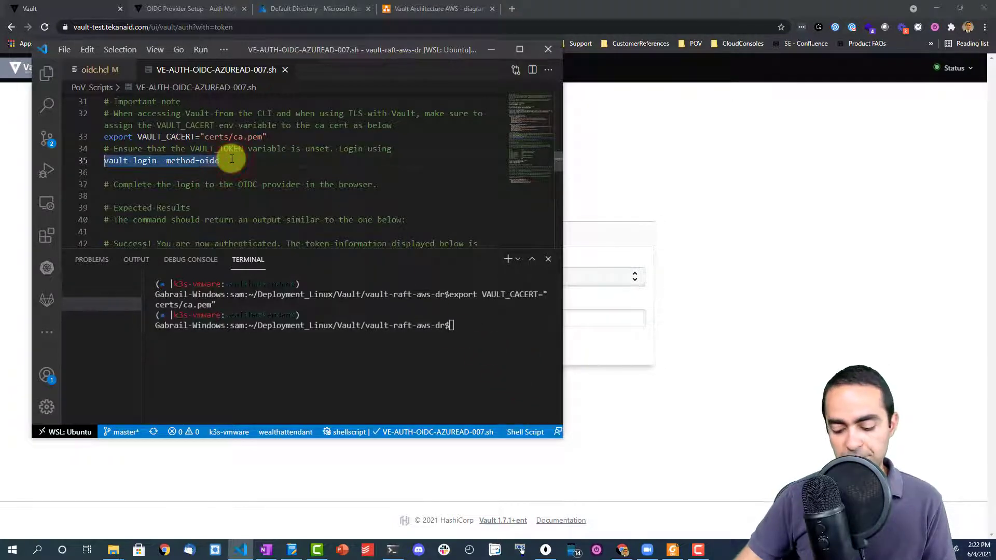
pyautogui.click(303, 349)
pyautogui.rightClick(303, 349)
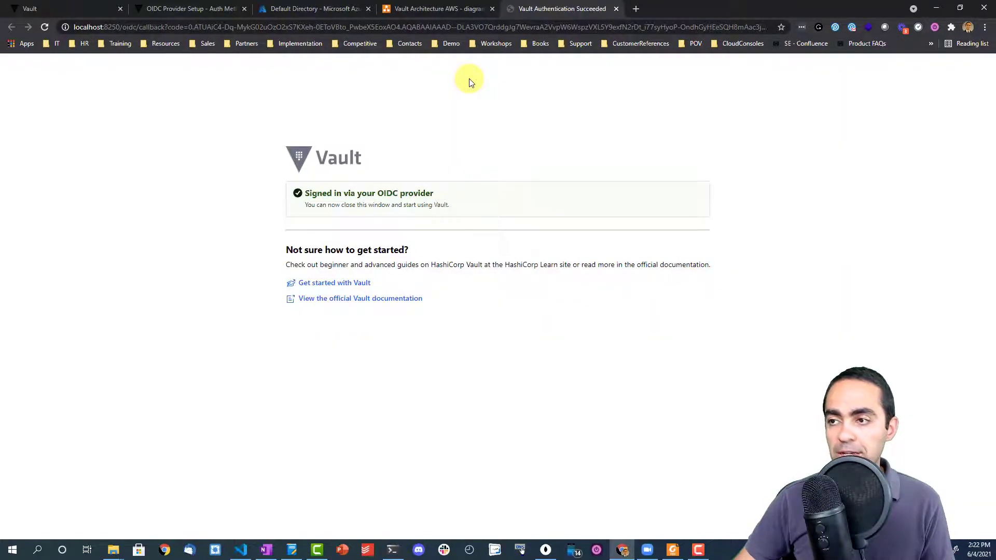
# Step: Return to VS Code and examine the login output for the issued token and its assigned policies
pyautogui.hotkey('alt', 'Tab')
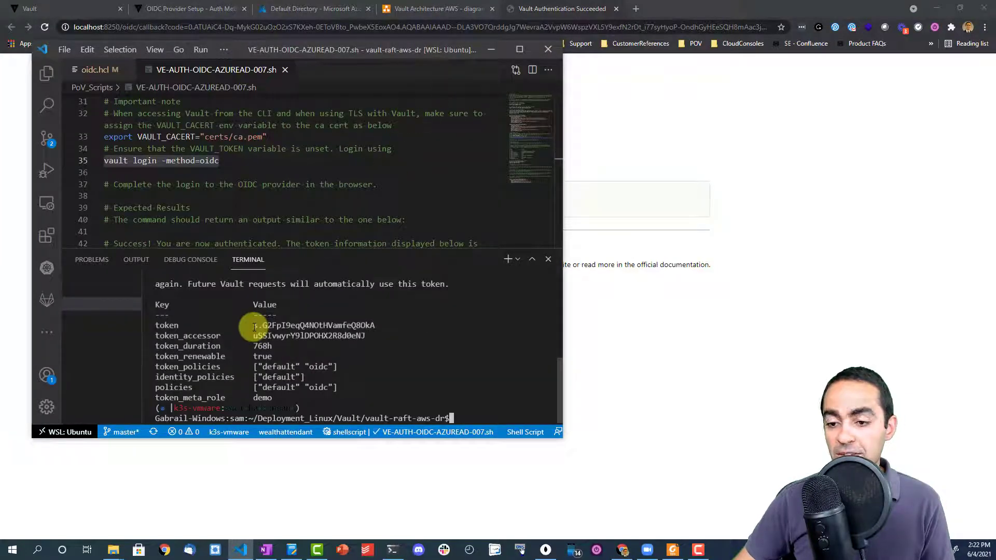
pyautogui.click(326, 367)
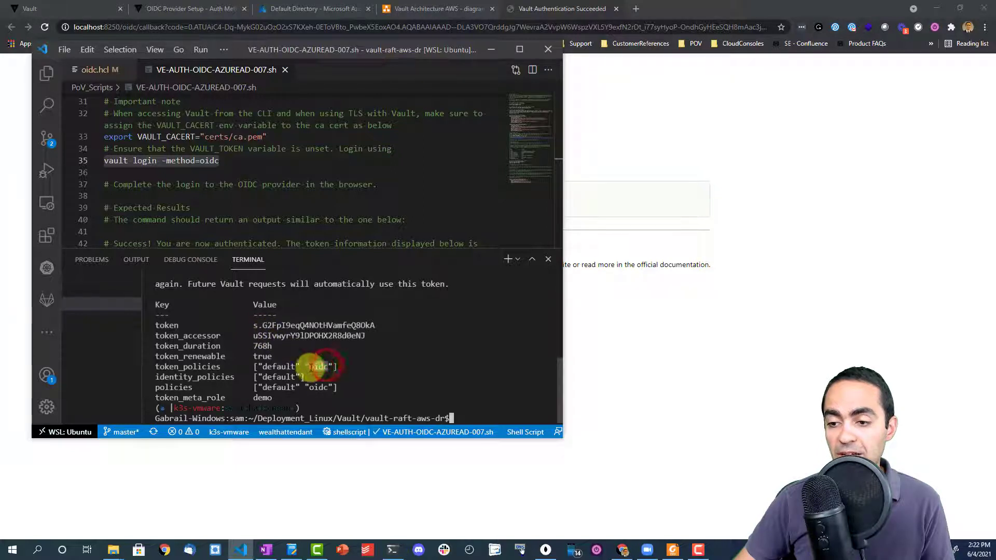
pyautogui.doubleClick(326, 366)
pyautogui.moveTo(326, 389)
pyautogui.mouseDown()
pyautogui.moveTo(263, 389)
pyautogui.moveTo(311, 382)
pyautogui.mouseUp()
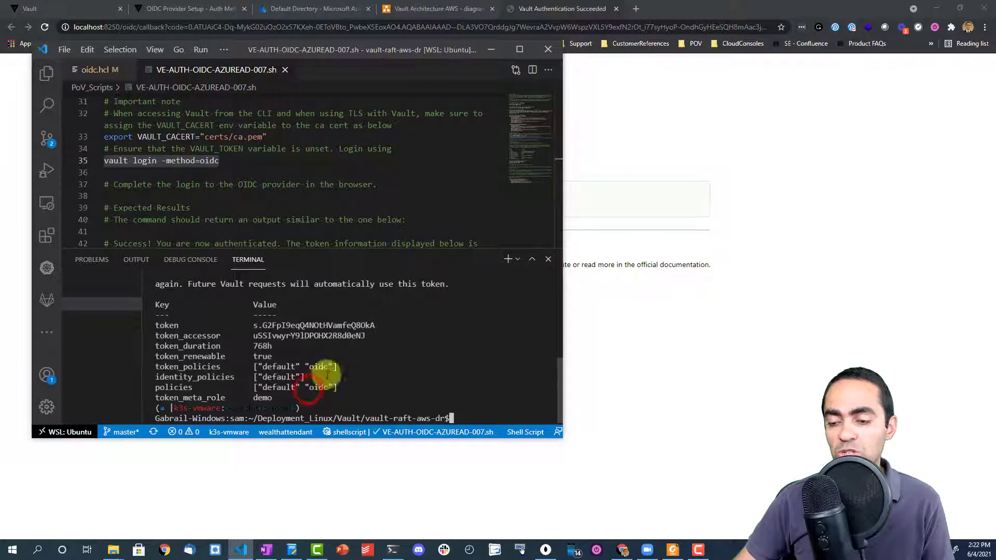
pyautogui.moveTo(258, 325); pyautogui.dragTo(379, 327)
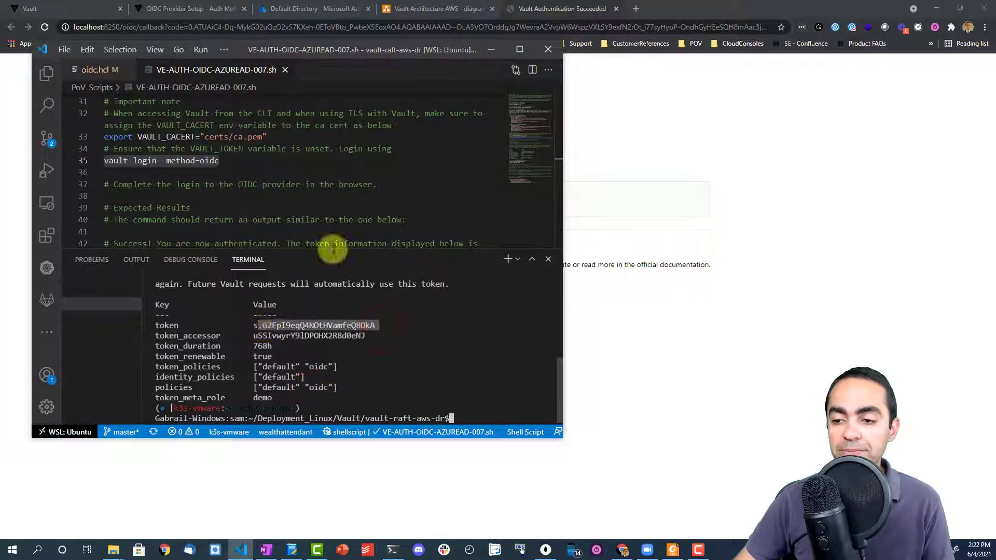
# Step: Maximize VS Code with a taller terminal, clear it and read the test secret with vault kv get kv/test
pyautogui.click(528, 48)
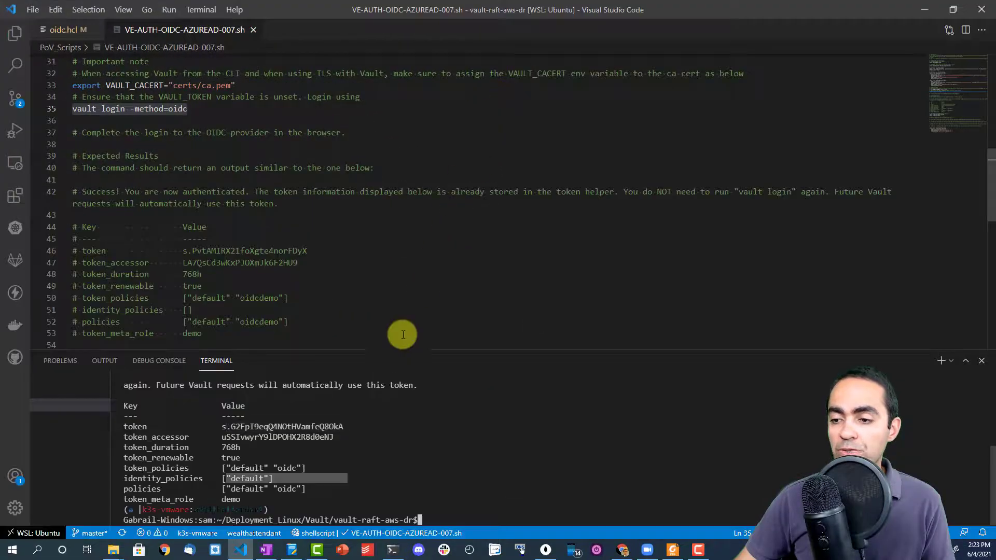
pyautogui.moveTo(395, 350); pyautogui.dragTo(404, 238)
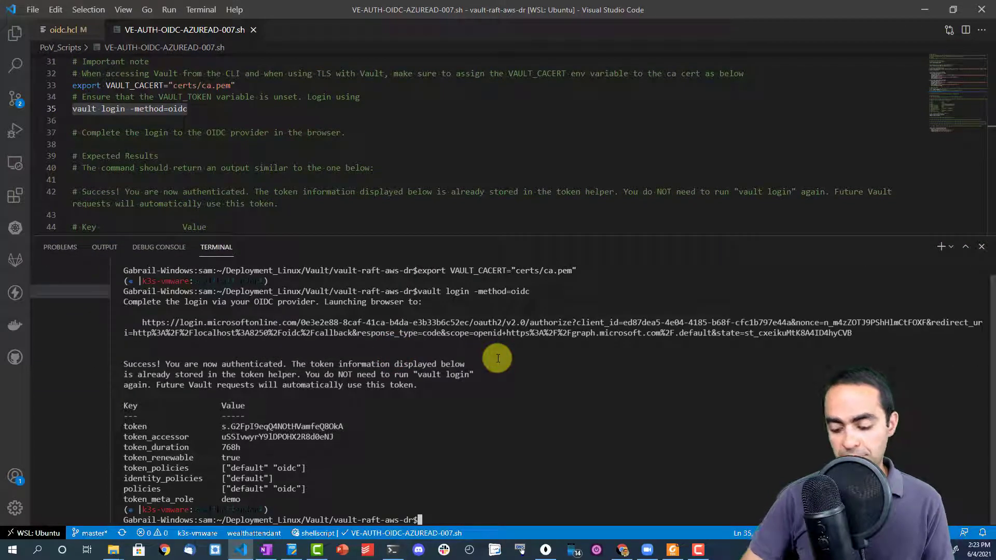
pyautogui.write('clear')
pyautogui.press('Return')
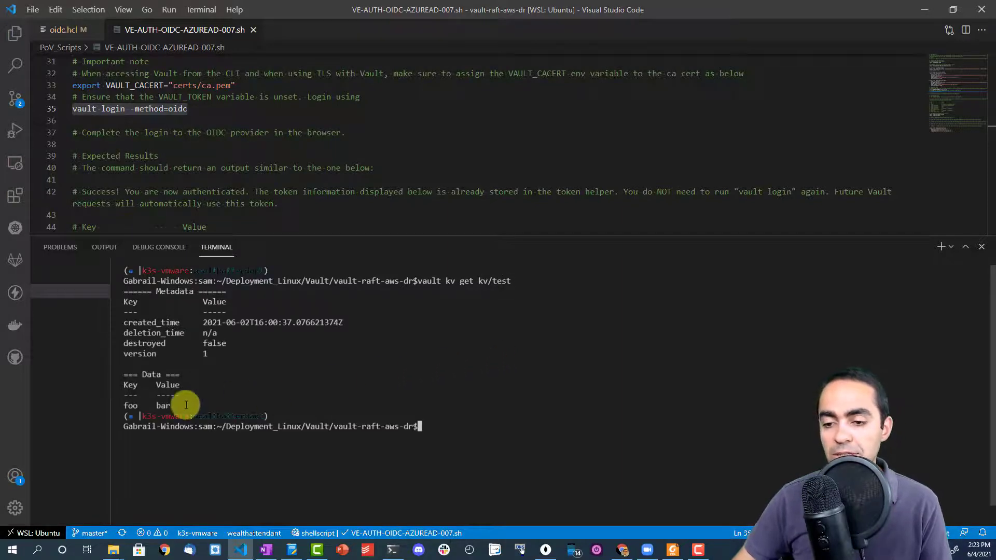
pyautogui.click(185, 405)
pyautogui.click(294, 389)
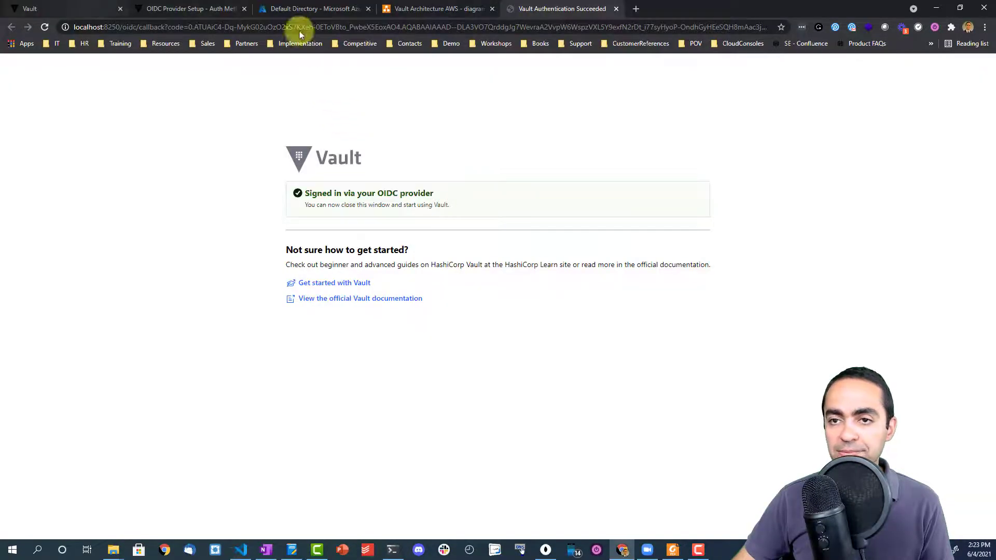
# Step: Switch to the Azure portal in the browser and open the samg-Vault app registration from the Default Directory
pyautogui.click(290, 10)
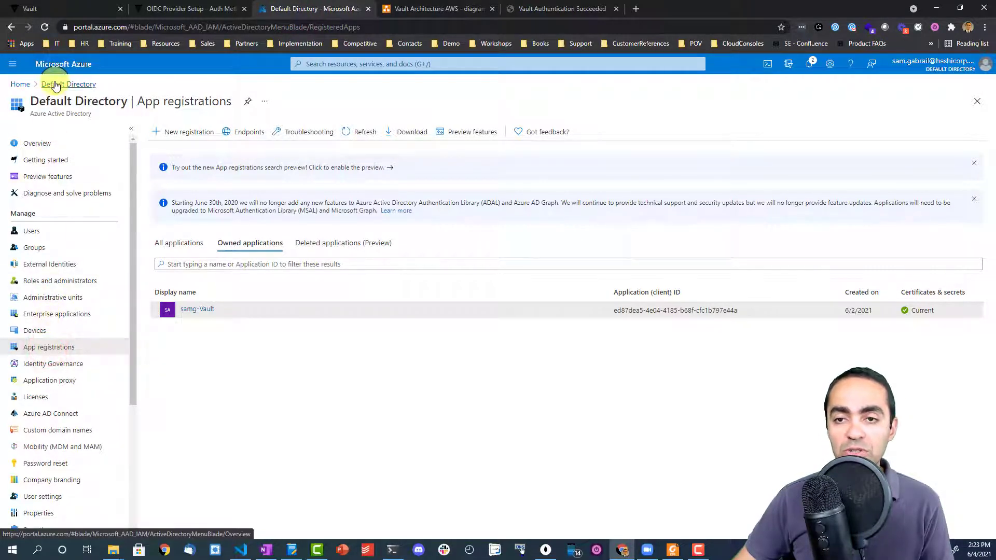
pyautogui.click(56, 85)
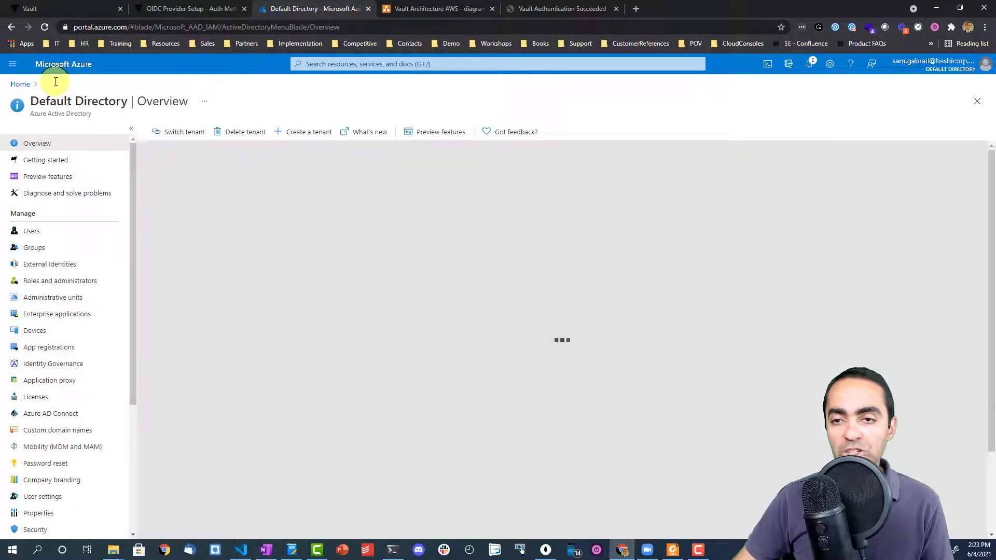
pyautogui.click(36, 352)
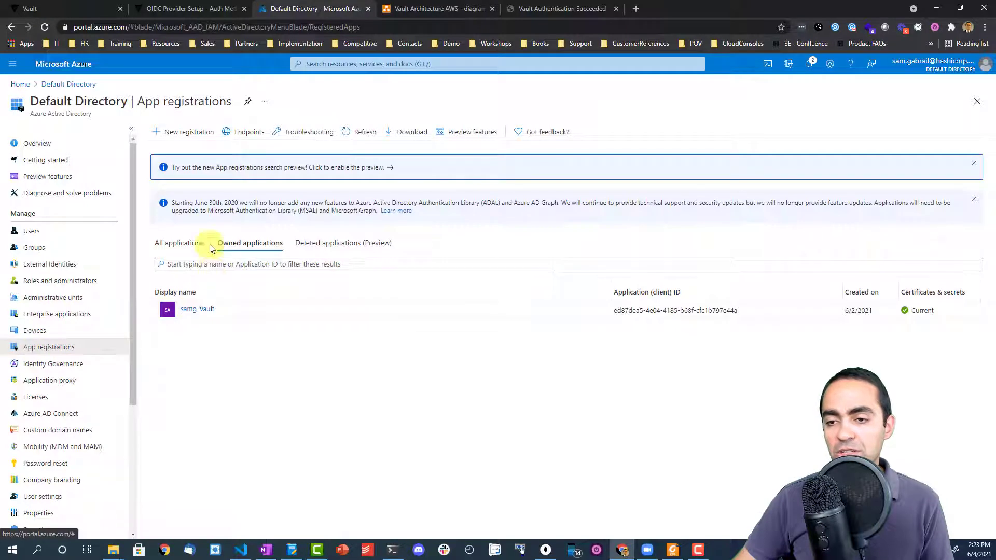
pyautogui.click(195, 309)
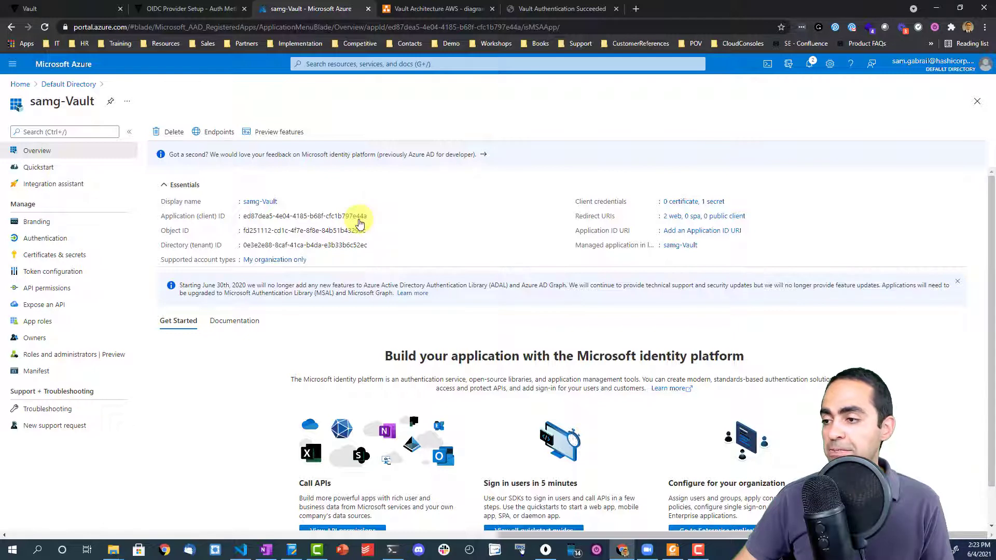
# Step: Open the app's redirect URIs and examine the localhost callback for the CLI and the Vault server callback for the web UI
pyautogui.click(679, 216)
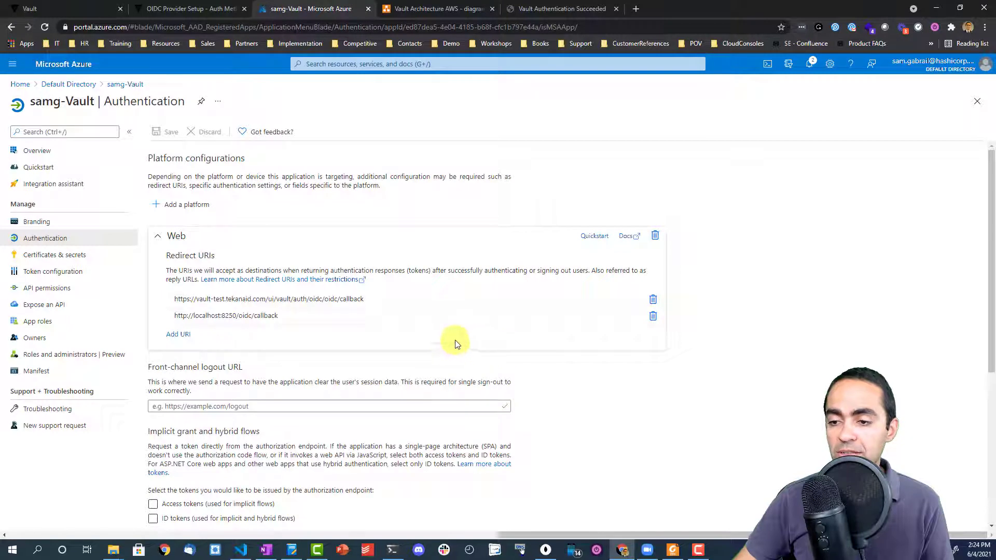
pyautogui.click(298, 317)
pyautogui.tripleClick(294, 315)
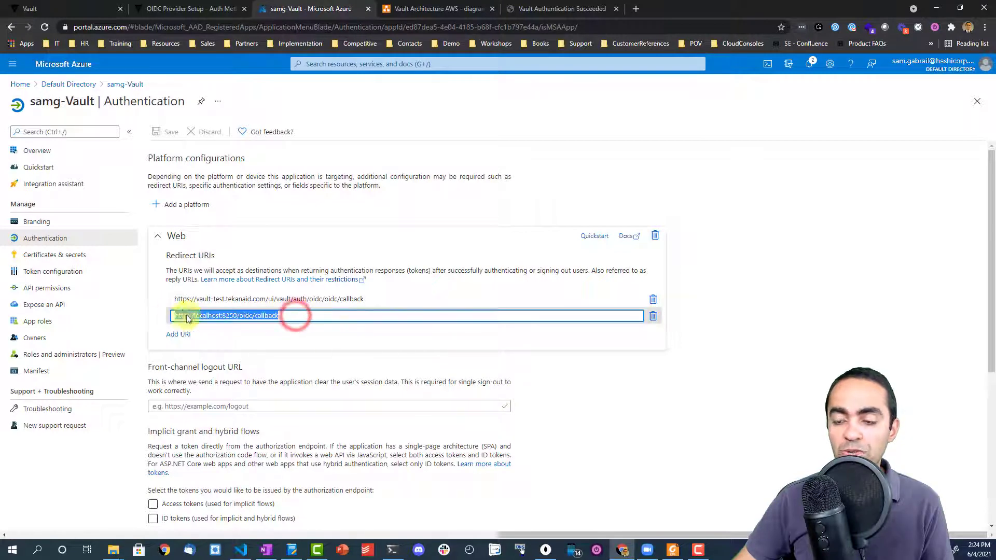
pyautogui.click(391, 299)
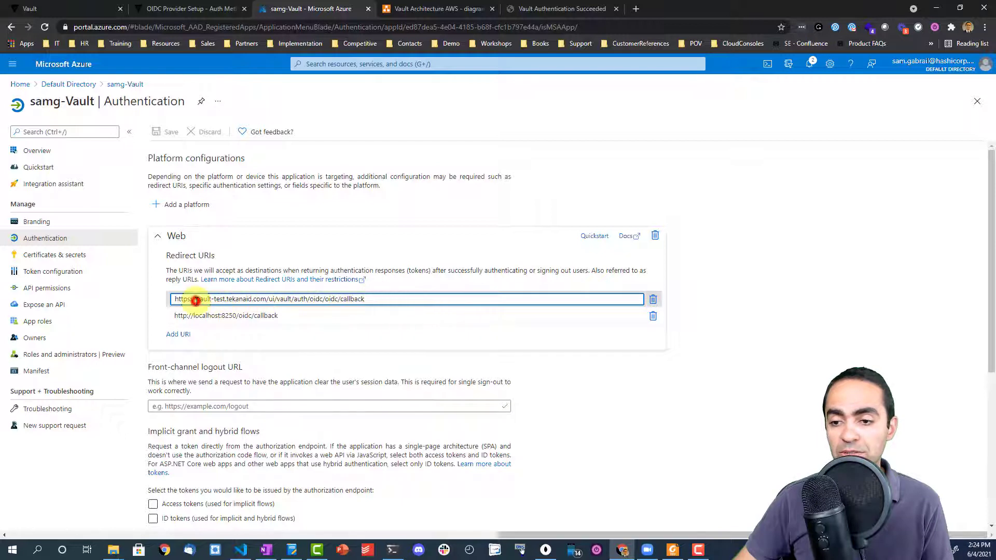
pyautogui.moveTo(195, 301); pyautogui.dragTo(267, 300)
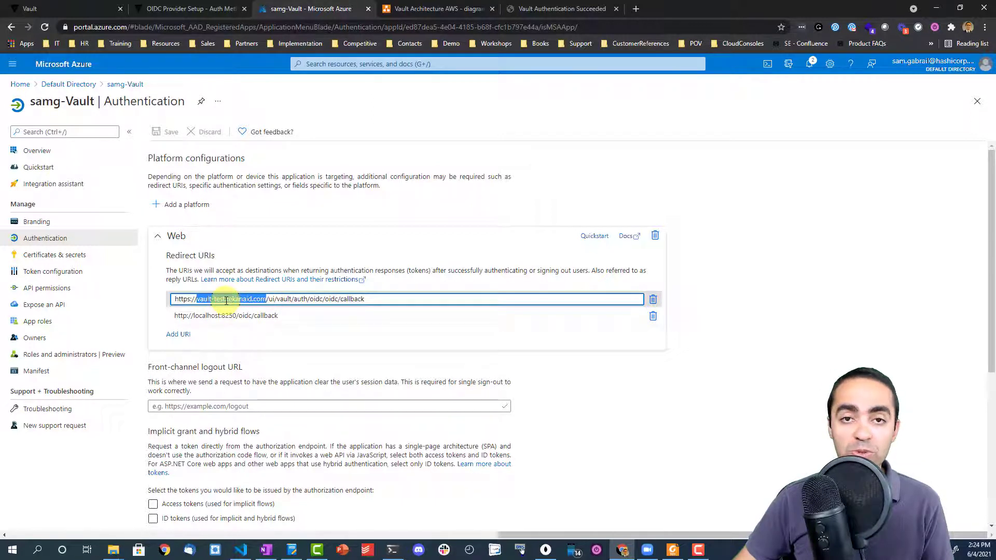
pyautogui.click(368, 301)
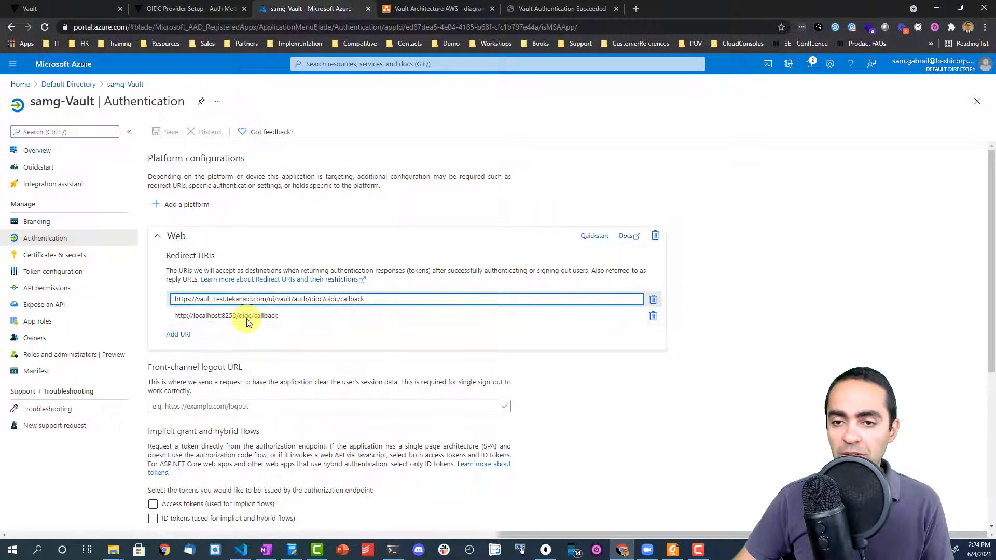
# Step: Review the app's configured API permissions and its certificates and client secrets
pyautogui.click(45, 289)
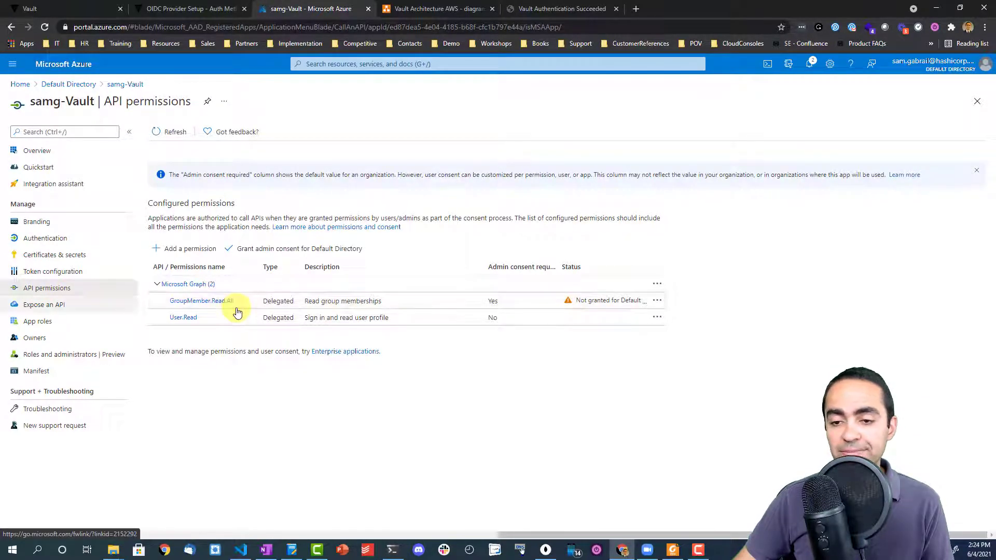
pyautogui.click(57, 257)
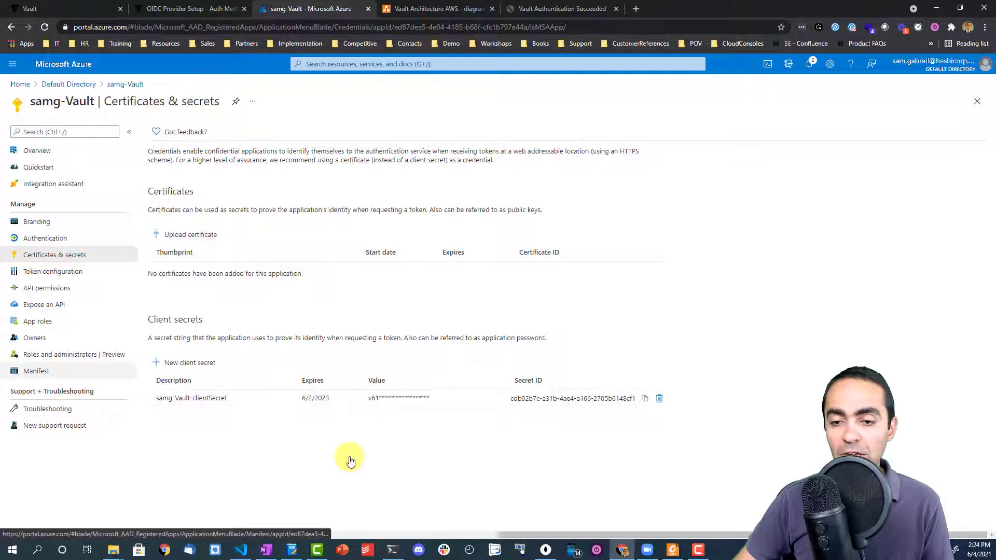
# Step: Show the app's endpoints and examine the OpenID Connect metadata document URL up to v2.0, leaving out the .well-known part
pyautogui.click(37, 152)
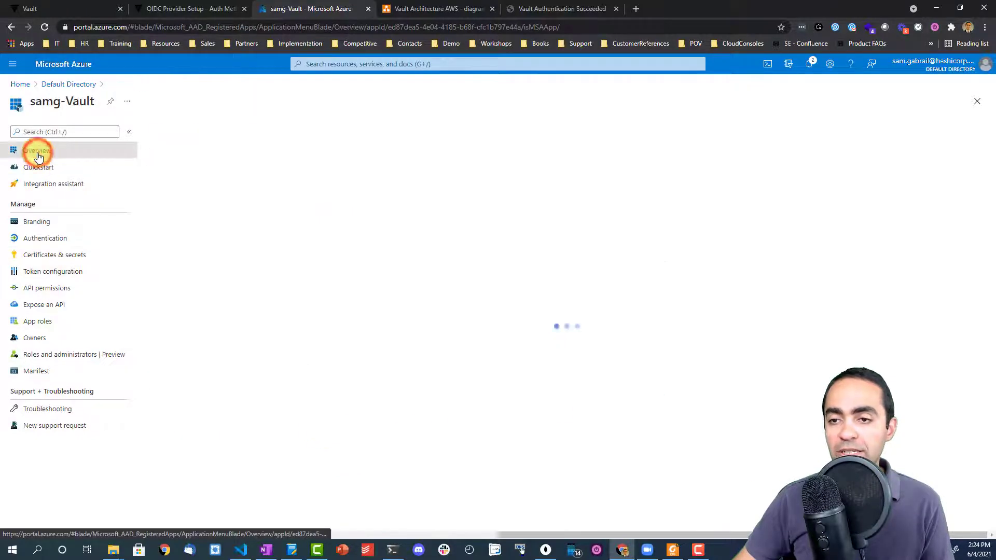
pyautogui.click(196, 134)
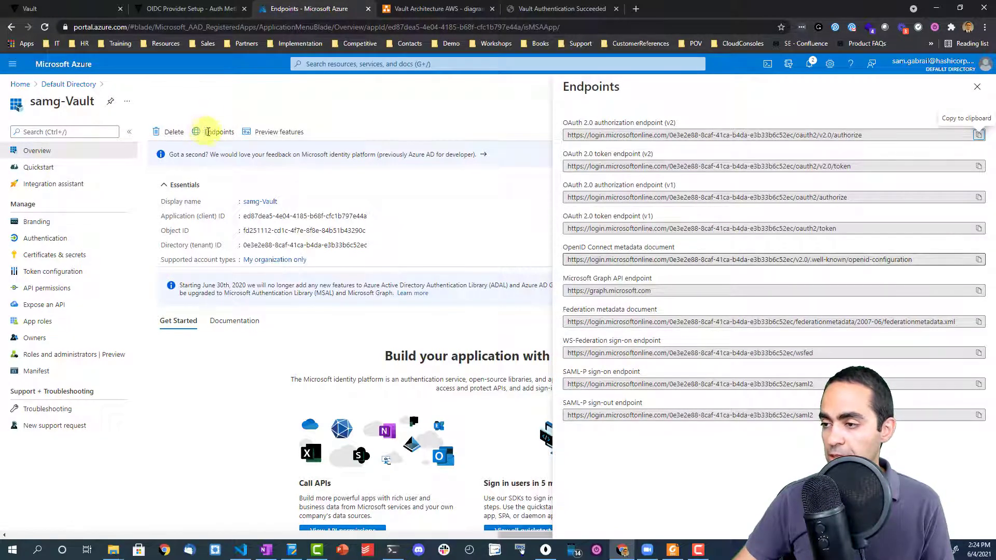
pyautogui.moveTo(676, 247); pyautogui.dragTo(563, 252)
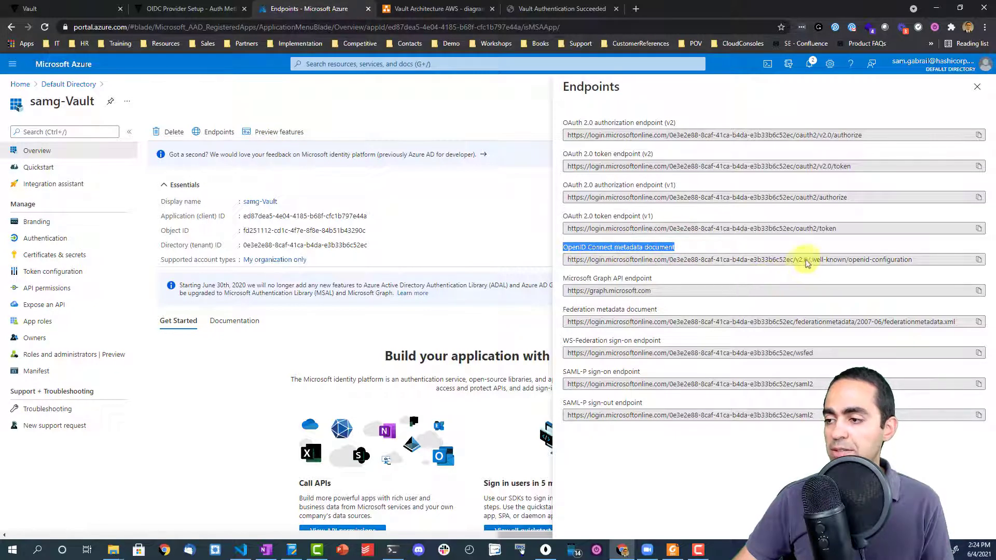
pyautogui.moveTo(808, 259); pyautogui.dragTo(582, 264)
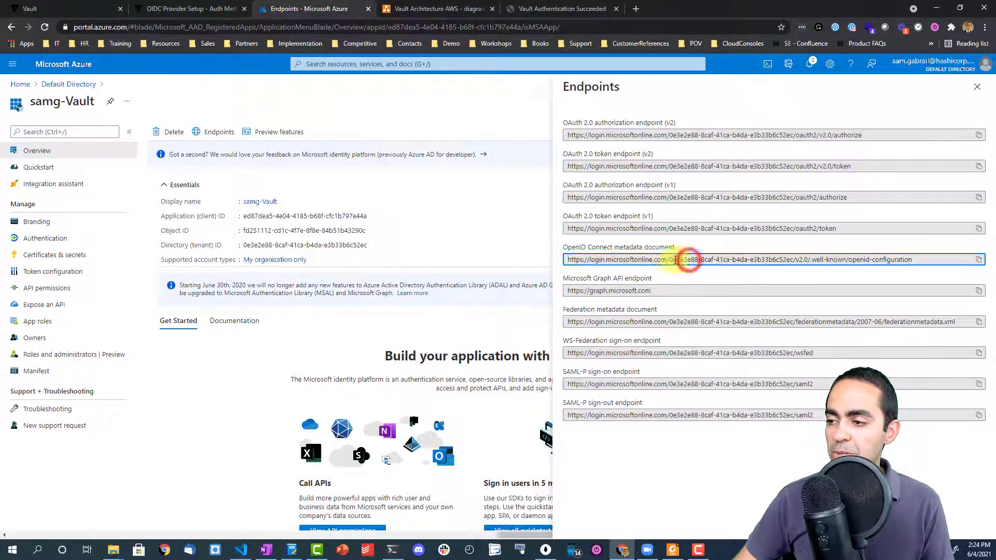
pyautogui.moveTo(669, 259); pyautogui.dragTo(580, 259)
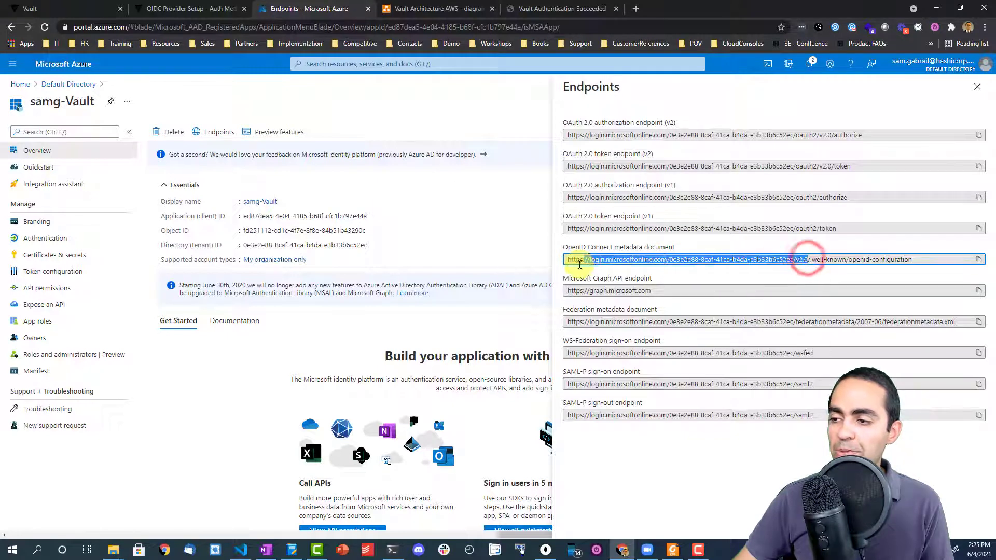
pyautogui.click(808, 259)
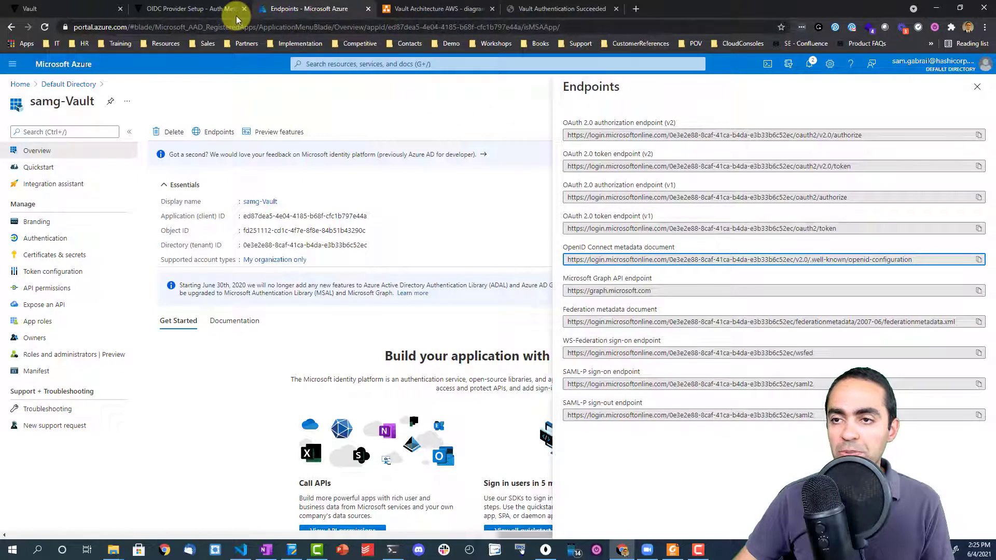
# Step: Go to the Vault OIDC provider documentation and read the Azure Active Directory setup steps through the client secret instructions
pyautogui.click(188, 11)
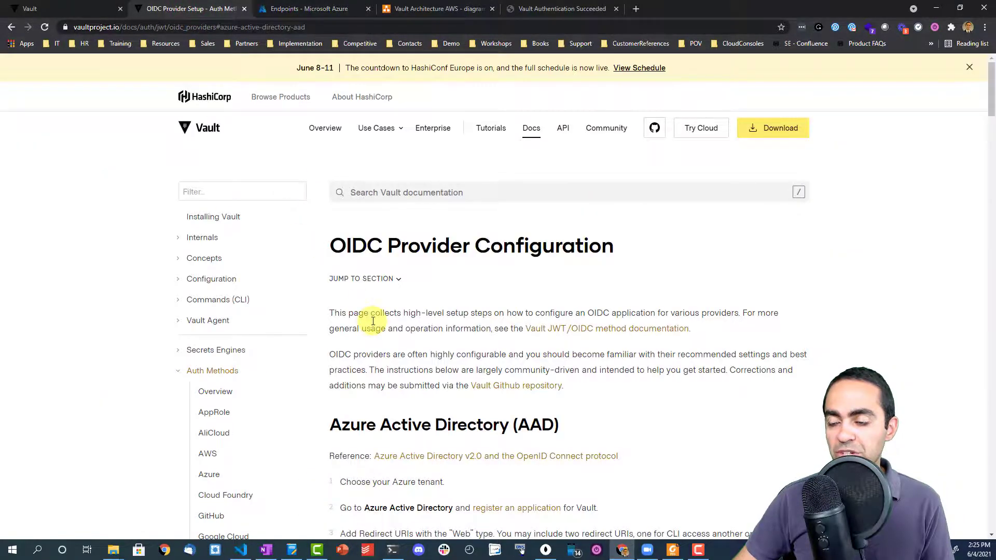
pyautogui.scroll(-3, 373, 321)
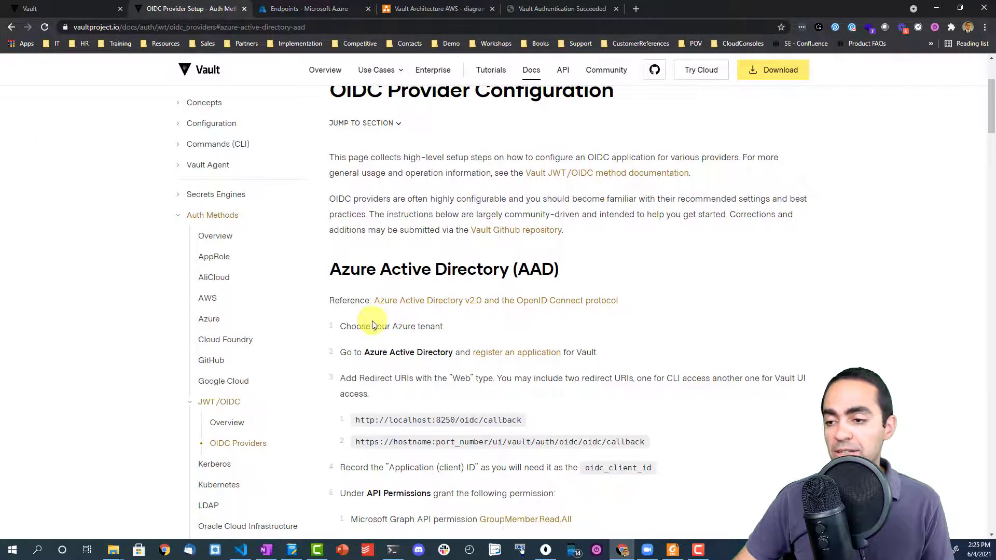
pyautogui.scroll(-3, 372, 324)
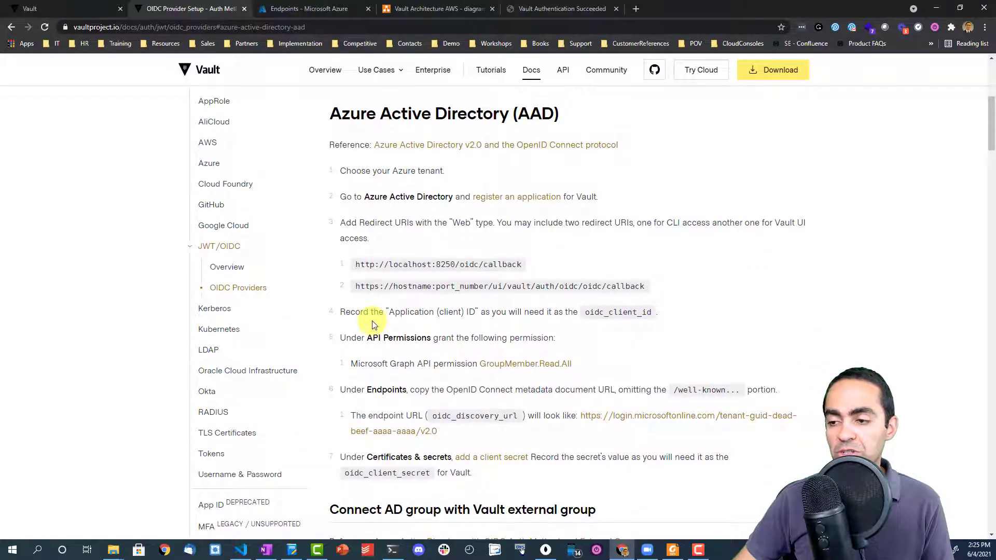
pyautogui.scroll(-3, 457, 316)
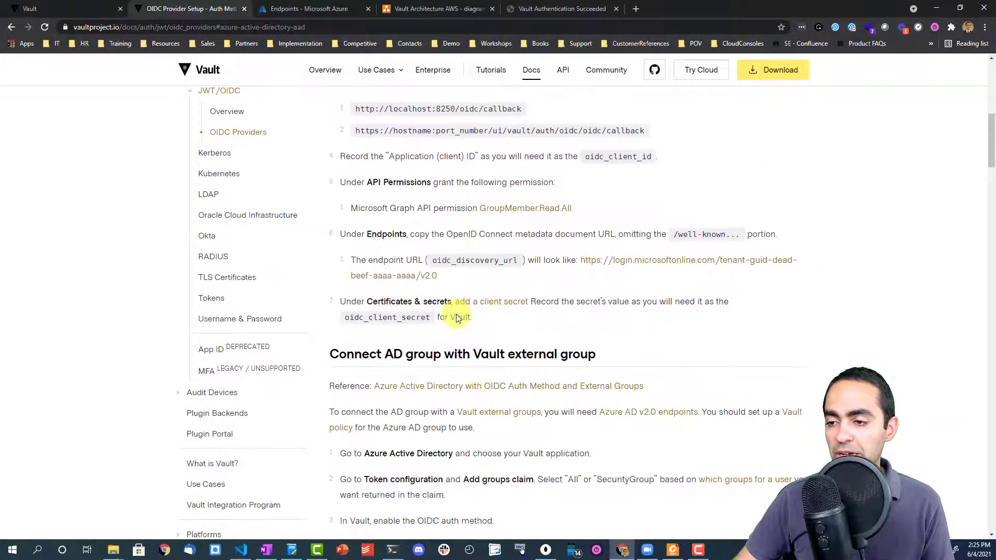
# Step: Read the documentation on connecting an AD group with a Vault external group, including the OIDC config and role commands
pyautogui.scroll(-2, 430, 345)
pyautogui.scroll(-6, 430, 345)
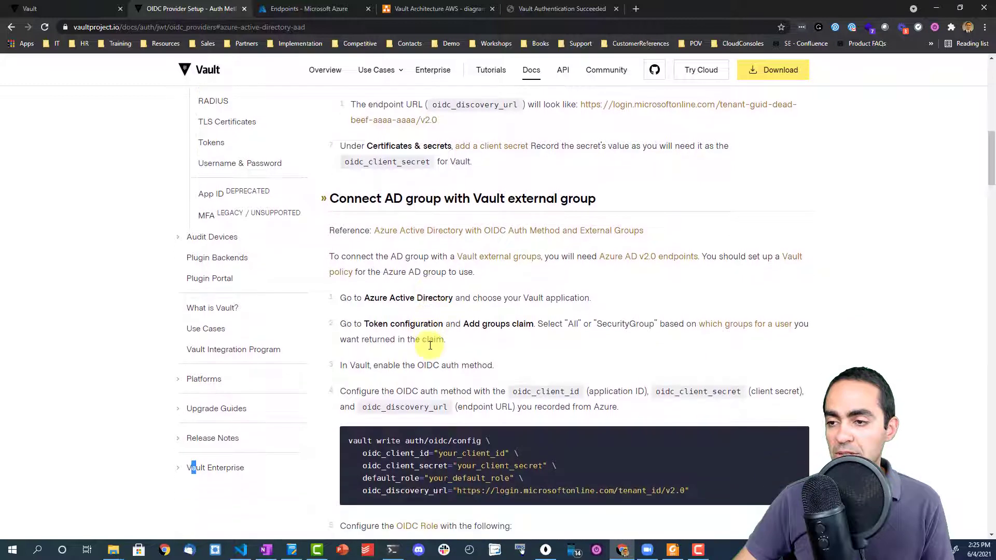
pyautogui.scroll(-2, 430, 345)
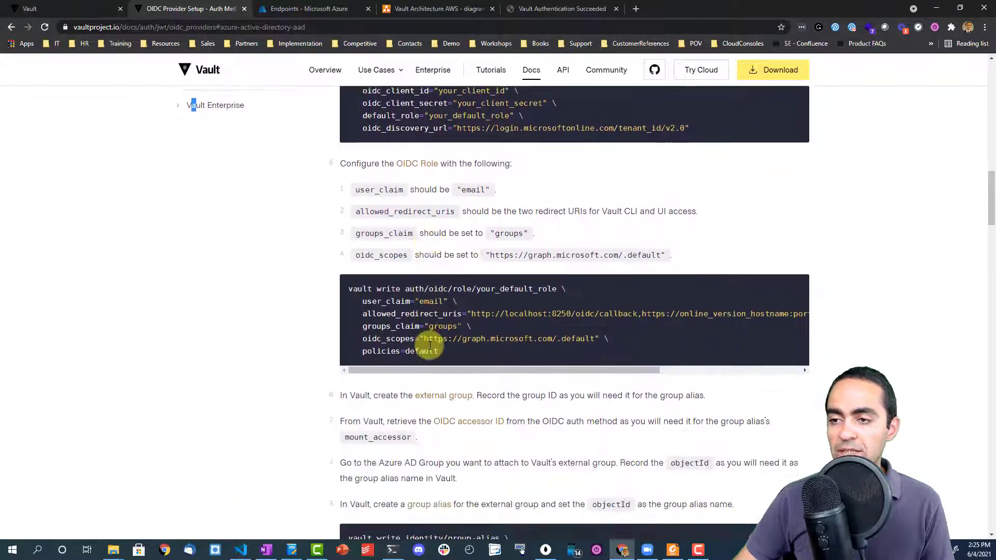
pyautogui.scroll(1, 422, 350)
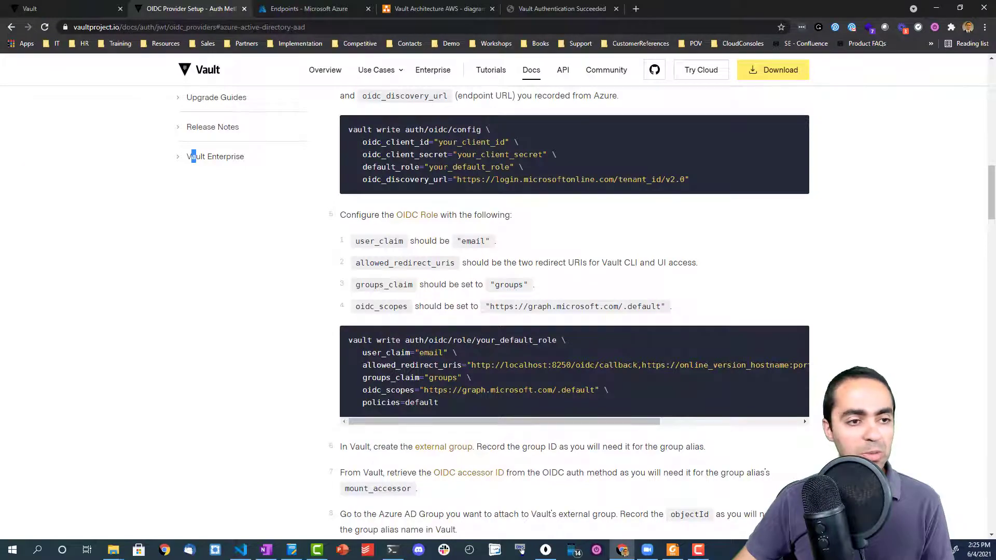
# Step: Switch to Visual Studio Code, hide the terminal, enlarge the interface and show the VE-AUTH-OIDC-AZUREAD-007.sh script from its beginning
pyautogui.hotkey('alt', 'Tab')
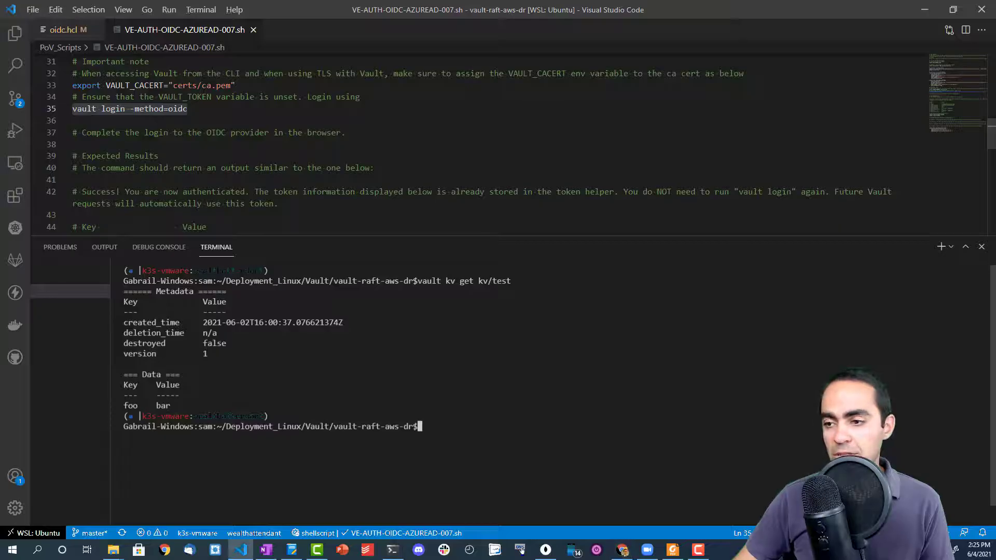
pyautogui.click(369, 217)
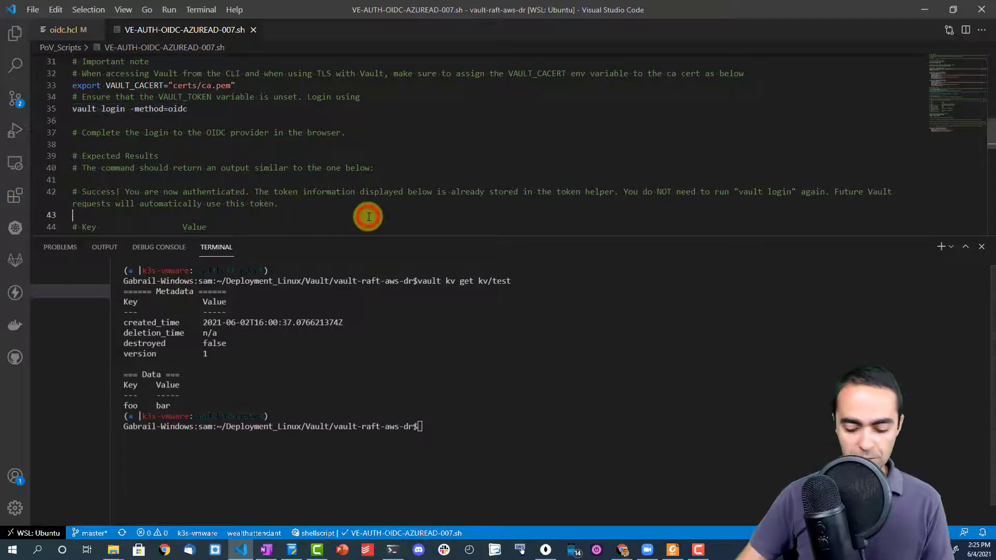
pyautogui.hotkey('ctrl', '`')
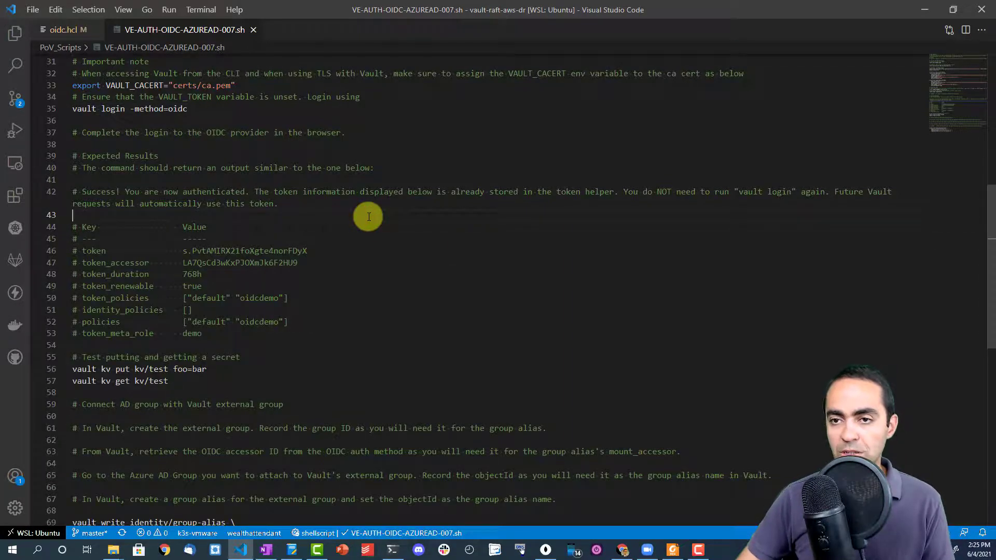
pyautogui.hotkey('ctrl', '=')
pyautogui.hotkey('ctrl', '=')
pyautogui.click(368, 217)
pyautogui.hotkey('ctrl', 'Home')
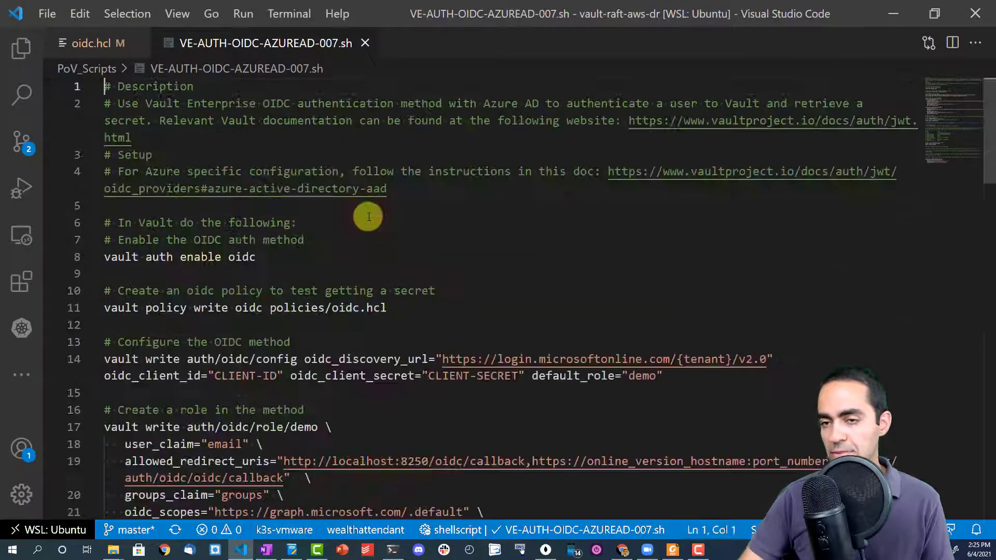
pyautogui.scroll(-3, 368, 217)
pyautogui.scroll(1, 368, 217)
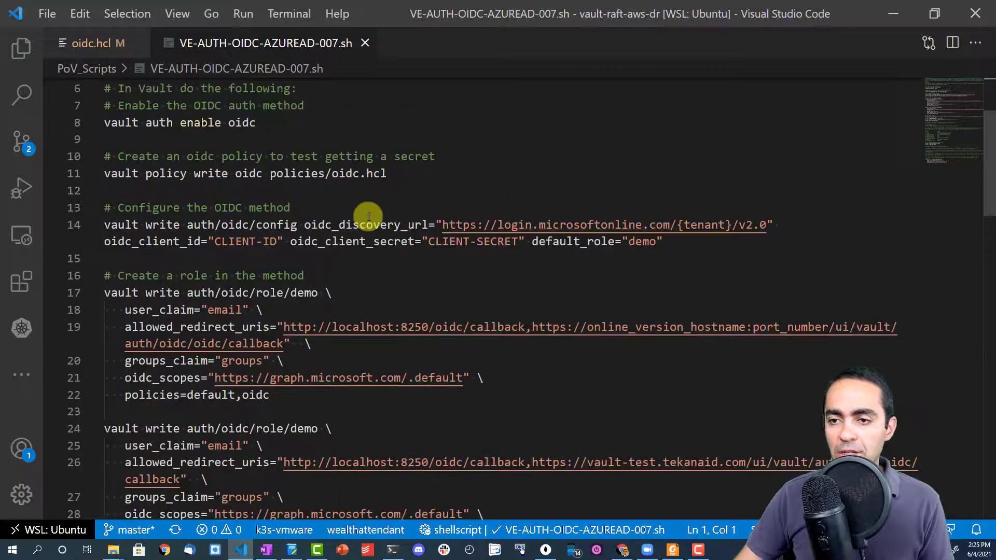
# Step: Examine the script commands that enable the OIDC auth method and write the oidc policy from policies/oidc.hcl
pyautogui.click(257, 123)
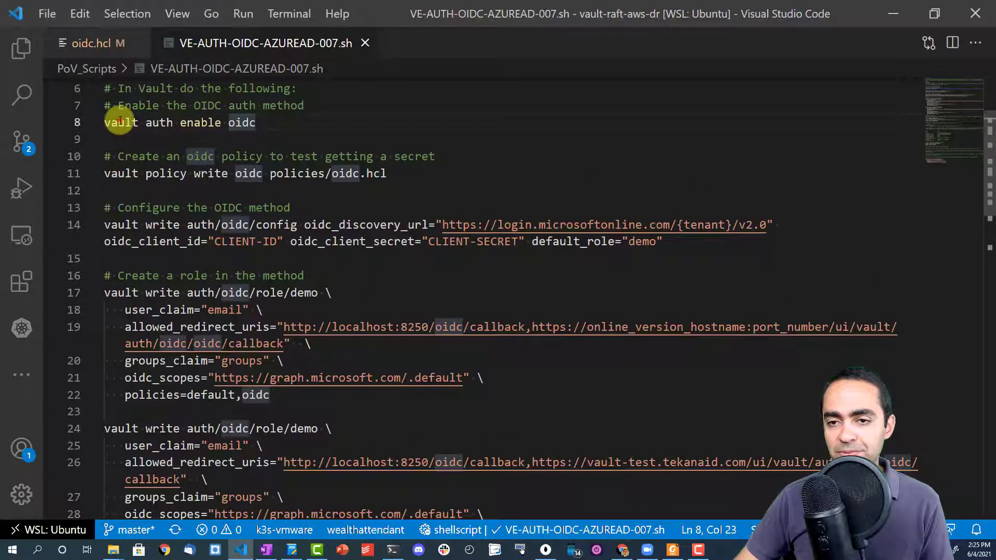
pyautogui.moveTo(120, 123); pyautogui.dragTo(257, 123)
pyautogui.click(285, 125)
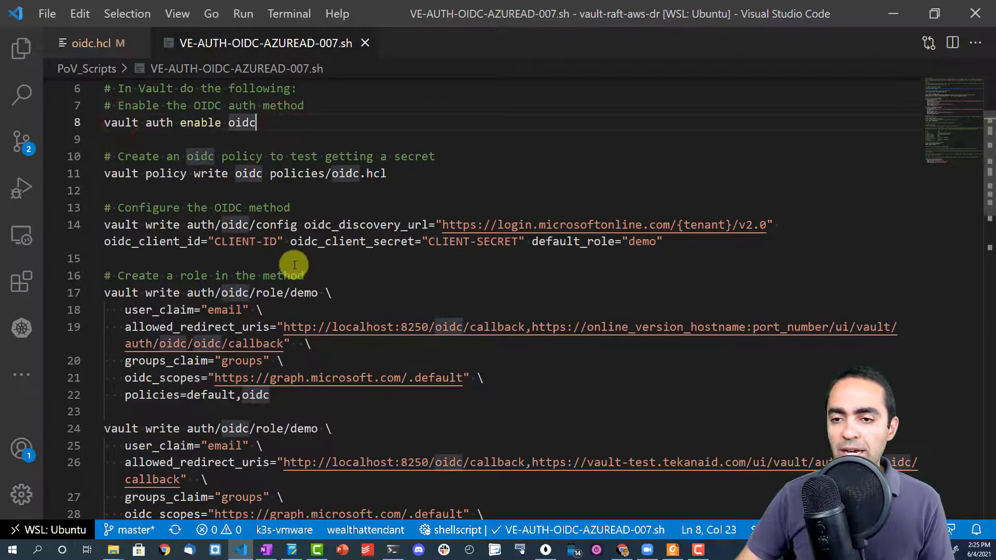
pyautogui.click(393, 173)
pyautogui.moveTo(331, 173); pyautogui.dragTo(358, 173)
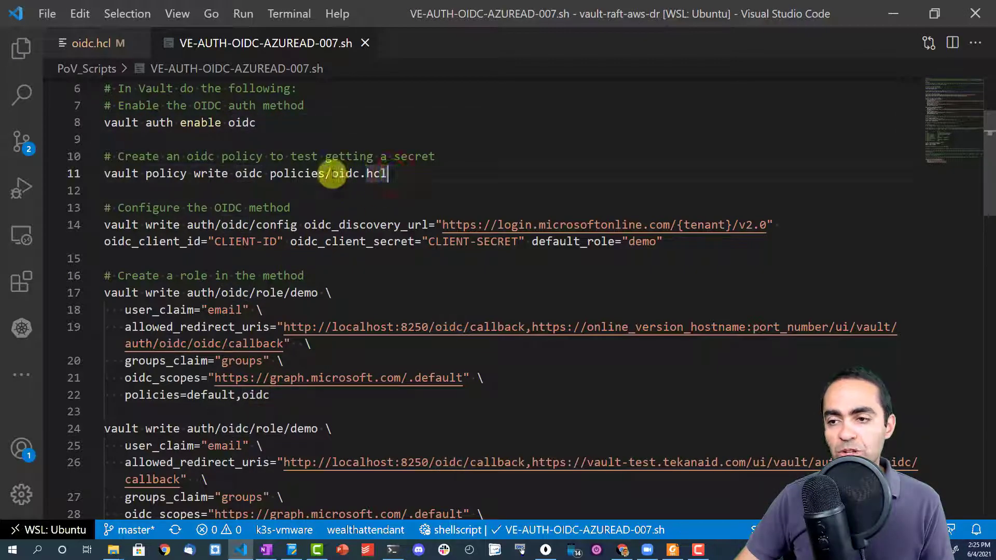
pyautogui.click(392, 174)
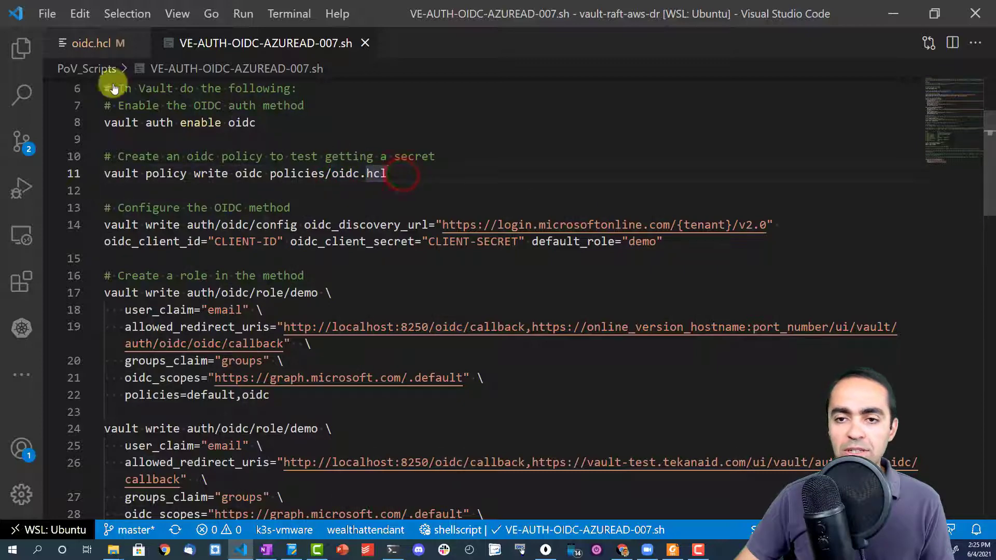
# Step: Open the oidc.hcl policy file from the project files and examine the capabilities on the kv/* path
pyautogui.click(22, 57)
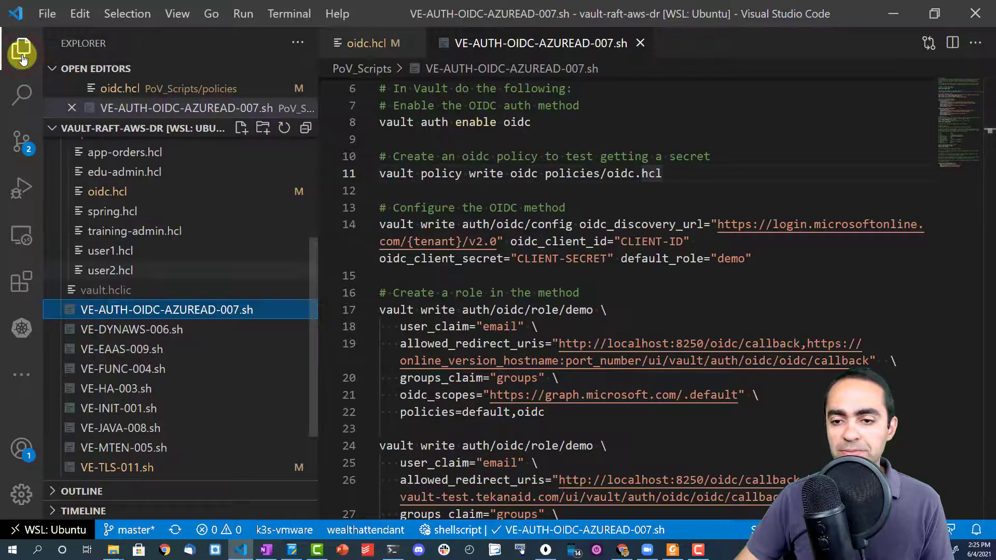
pyautogui.click(112, 195)
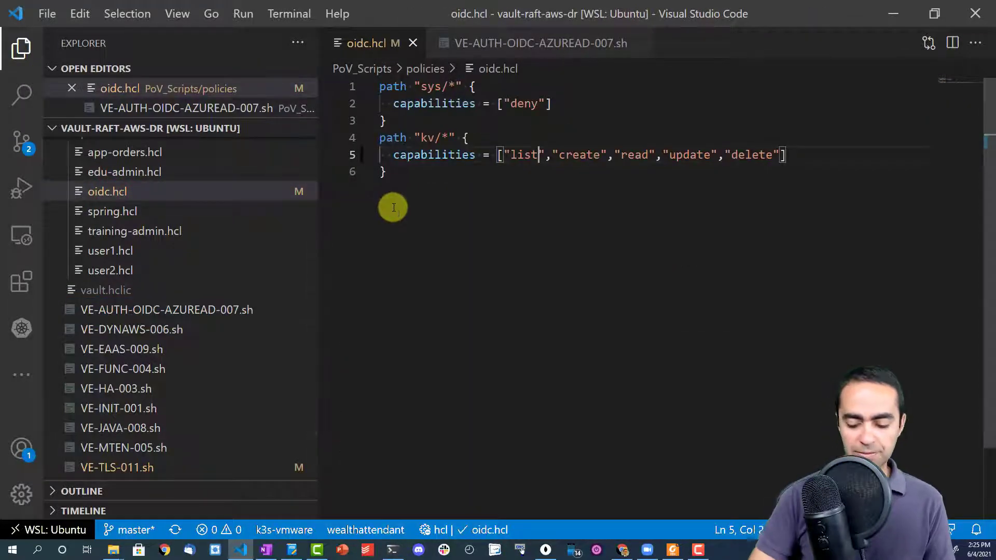
pyautogui.hotkey('ctrl', 'b')
pyautogui.click(262, 194)
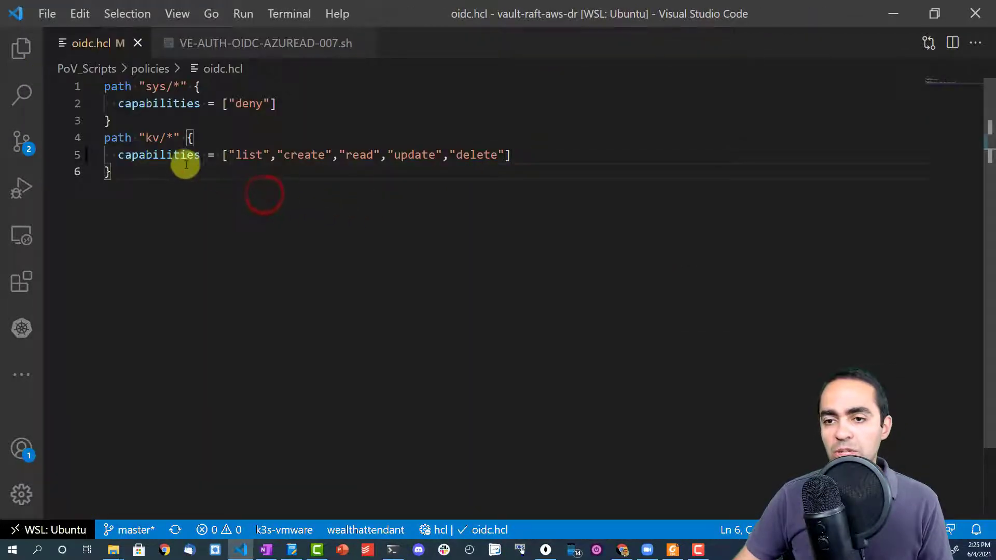
pyautogui.moveTo(173, 138); pyautogui.dragTo(145, 137)
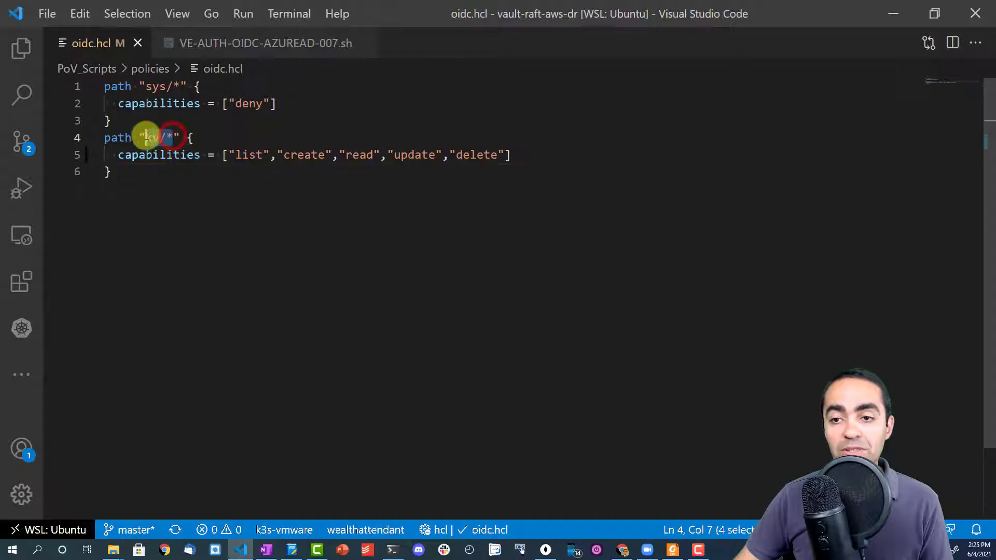
pyautogui.click(183, 175)
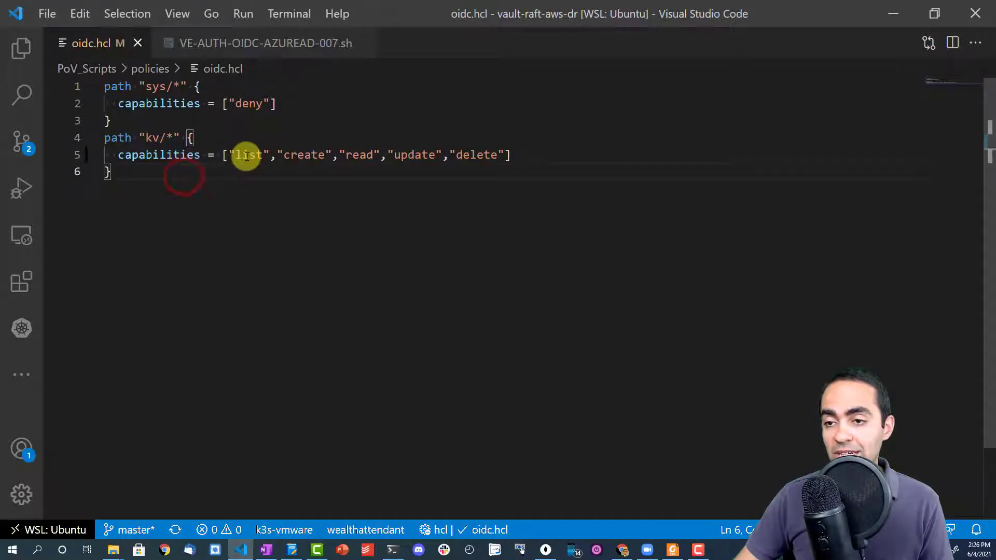
pyautogui.click(245, 155)
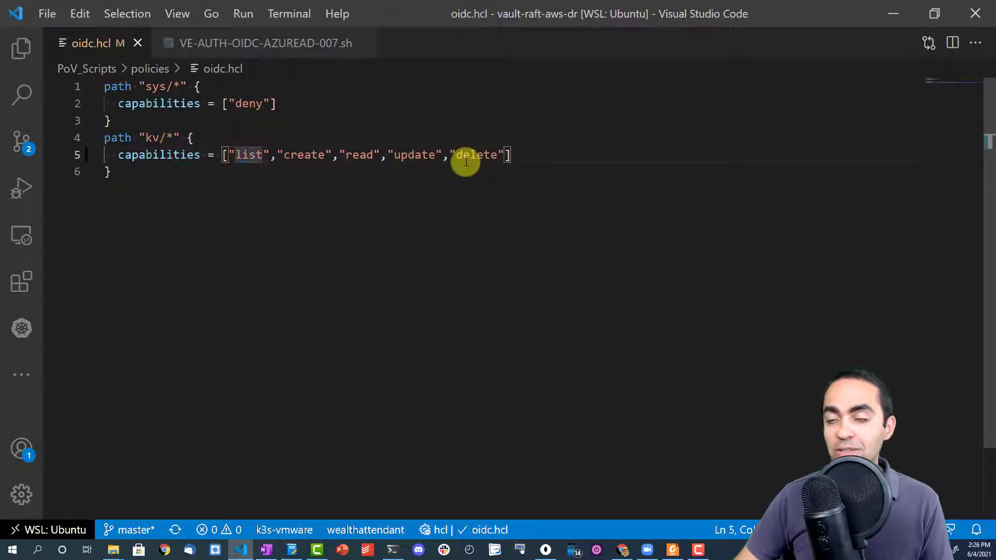
pyautogui.click(151, 174)
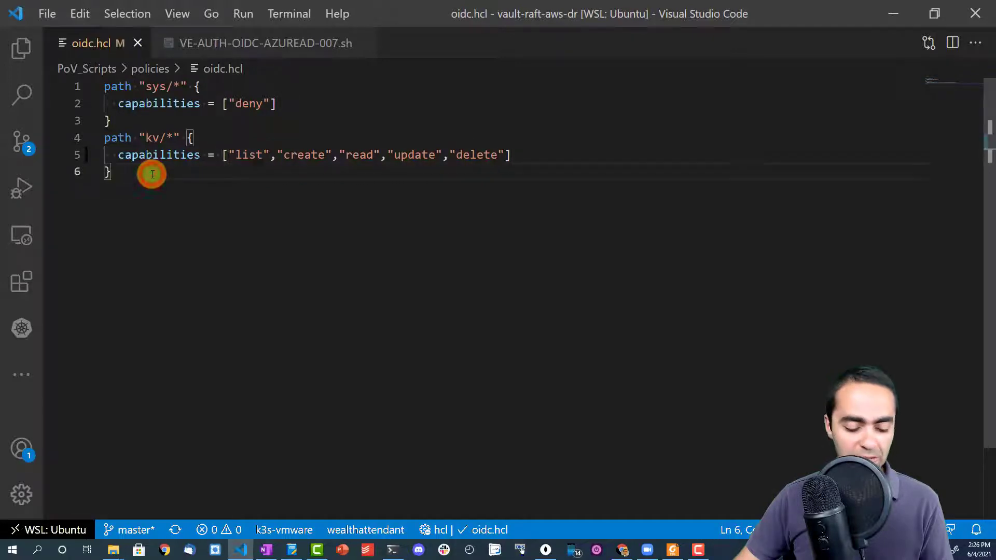
# Step: Return to the VE-AUTH-OIDC-AZUREAD-007.sh script and examine the OIDC config command's default role, client secret, client ID and discovery URL with its tenant
pyautogui.click(265, 42)
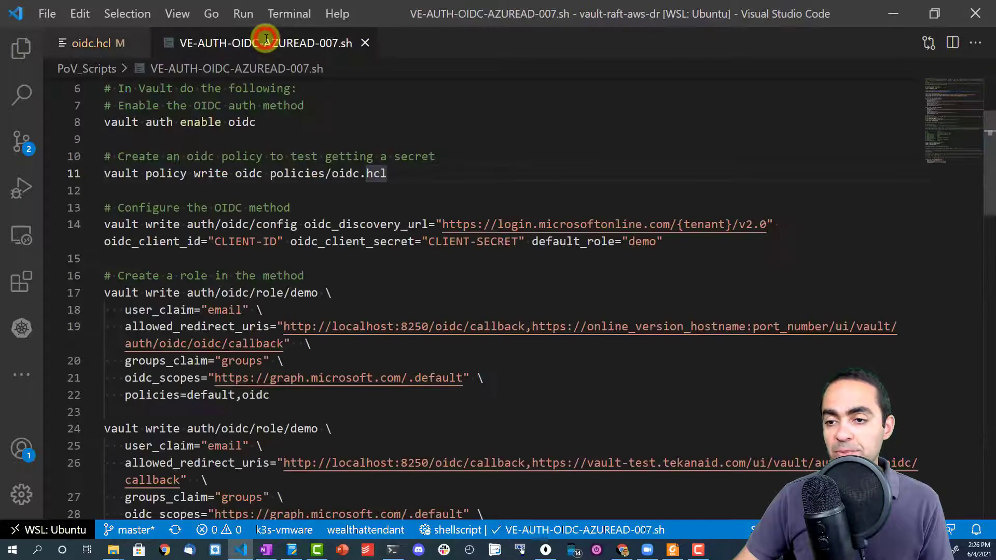
pyautogui.click(304, 207)
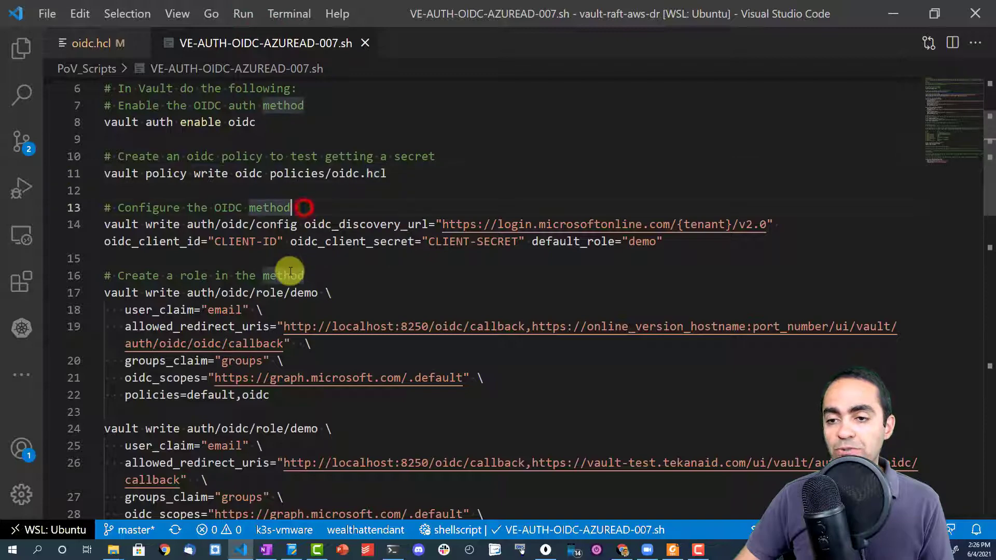
pyautogui.scroll(-1, 290, 271)
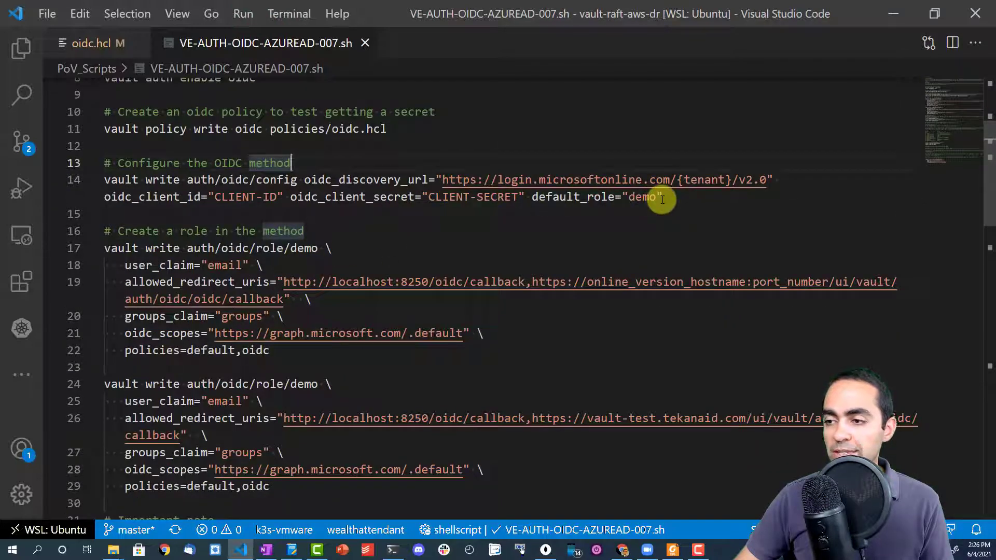
pyautogui.moveTo(662, 199); pyautogui.dragTo(637, 200)
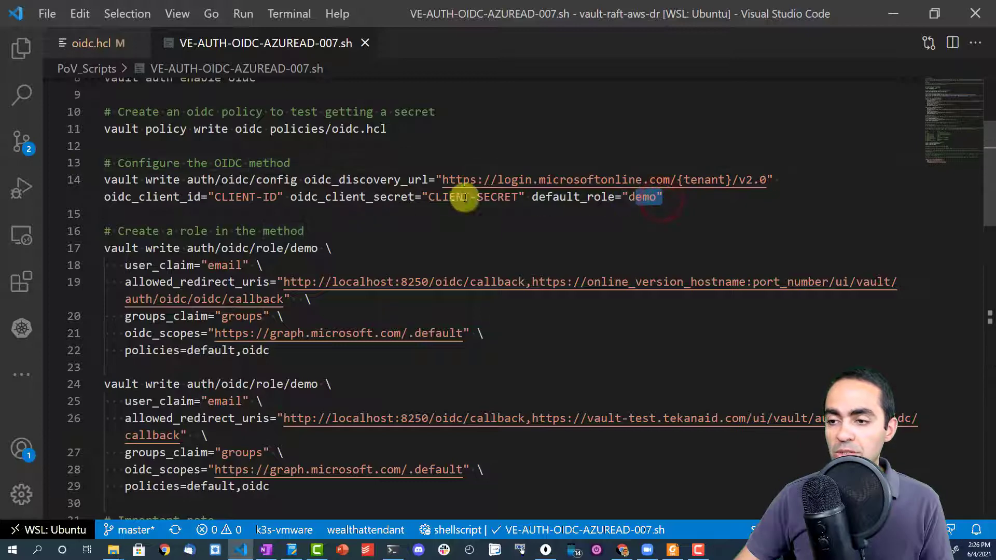
pyautogui.click(455, 197)
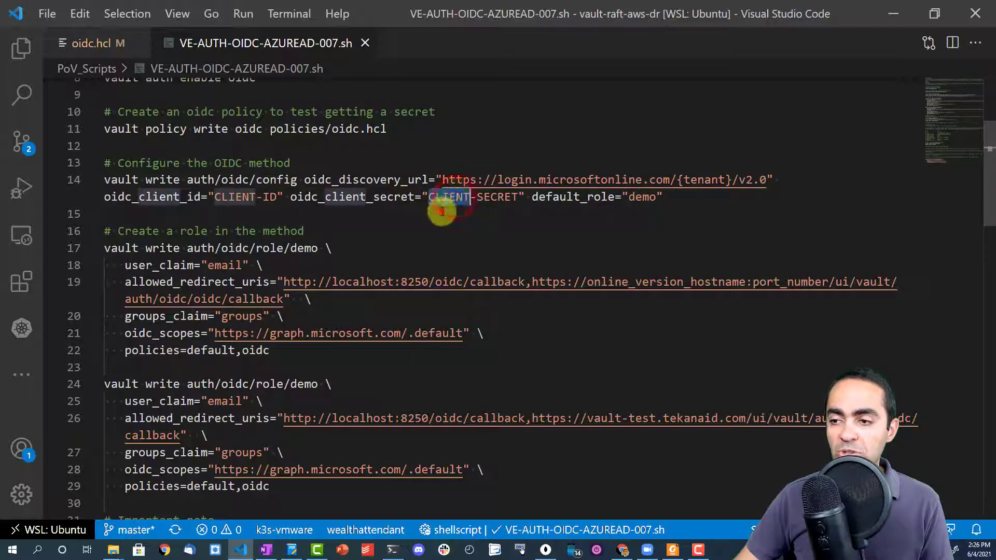
pyautogui.click(433, 198)
pyautogui.moveTo(436, 199); pyautogui.dragTo(514, 197)
pyautogui.moveTo(214, 197); pyautogui.dragTo(280, 196)
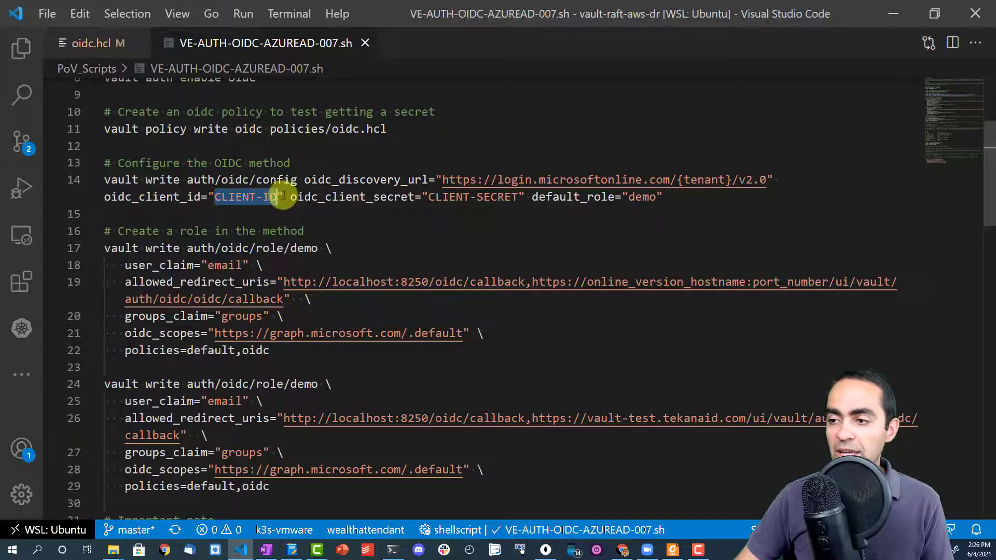
pyautogui.moveTo(443, 180); pyautogui.dragTo(772, 180)
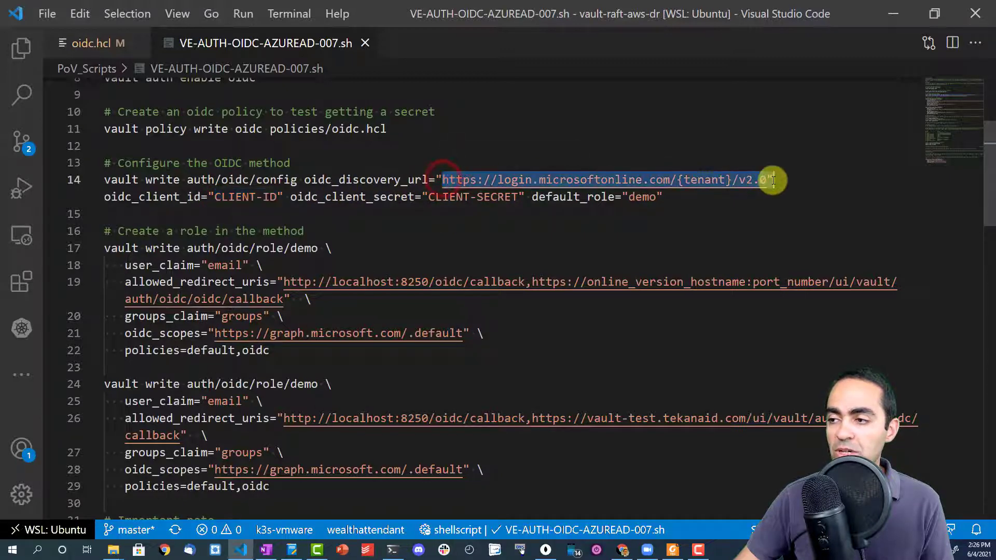
pyautogui.click(700, 179)
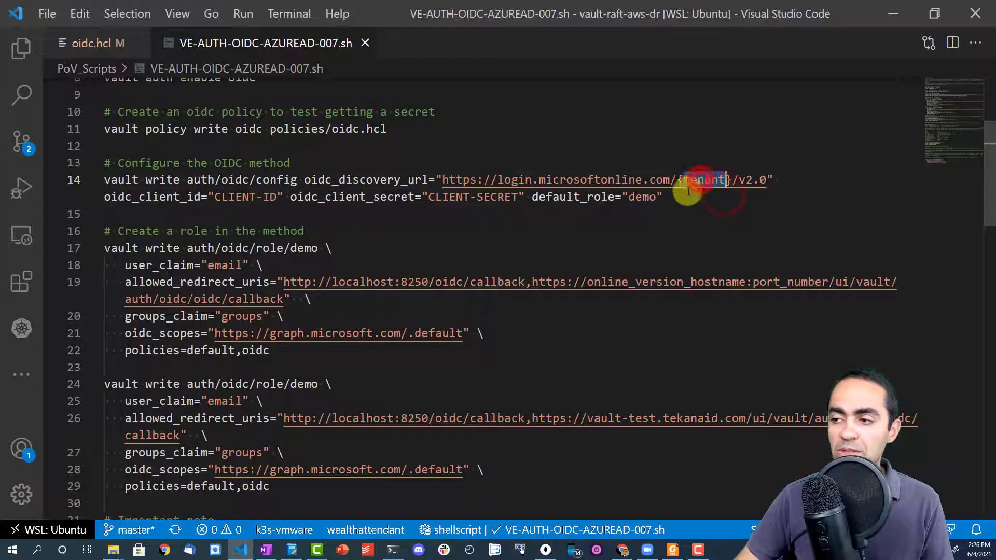
# Step: Examine the commands creating the demo role, highlighting the vault-test.tekanaid.com host in the second command's allowed redirect URIs
pyautogui.click(652, 222)
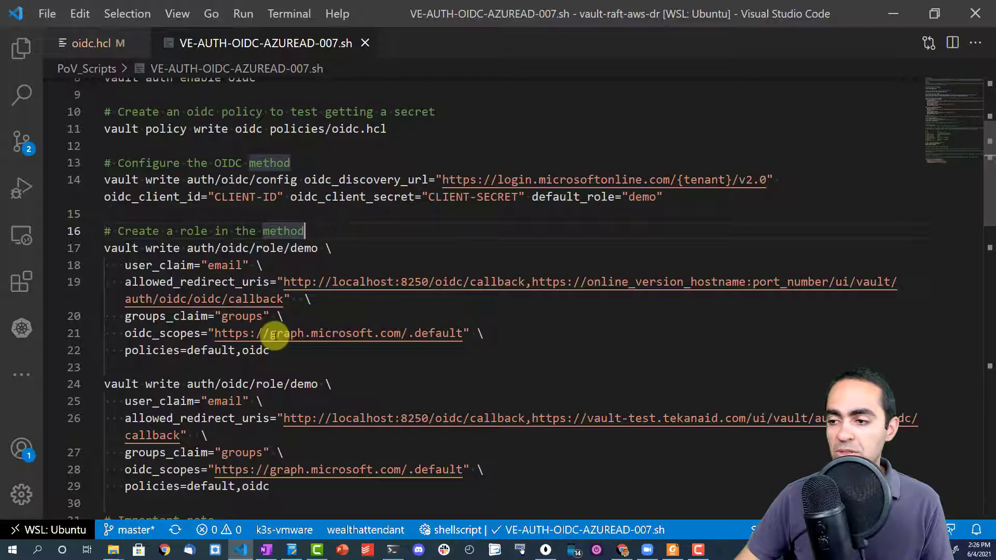
pyautogui.scroll(-4, 275, 335)
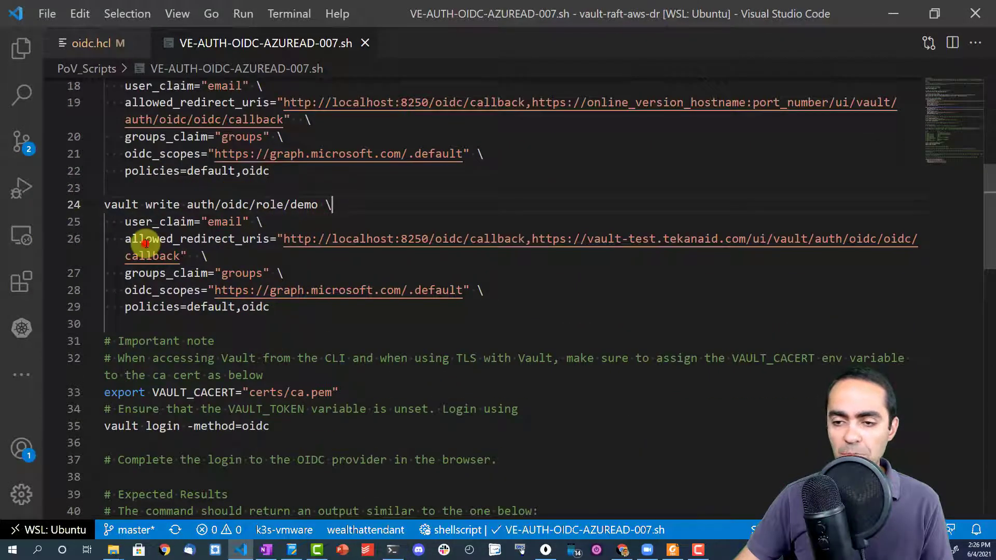
pyautogui.click(145, 241)
pyautogui.hotkey('alt', 'z')
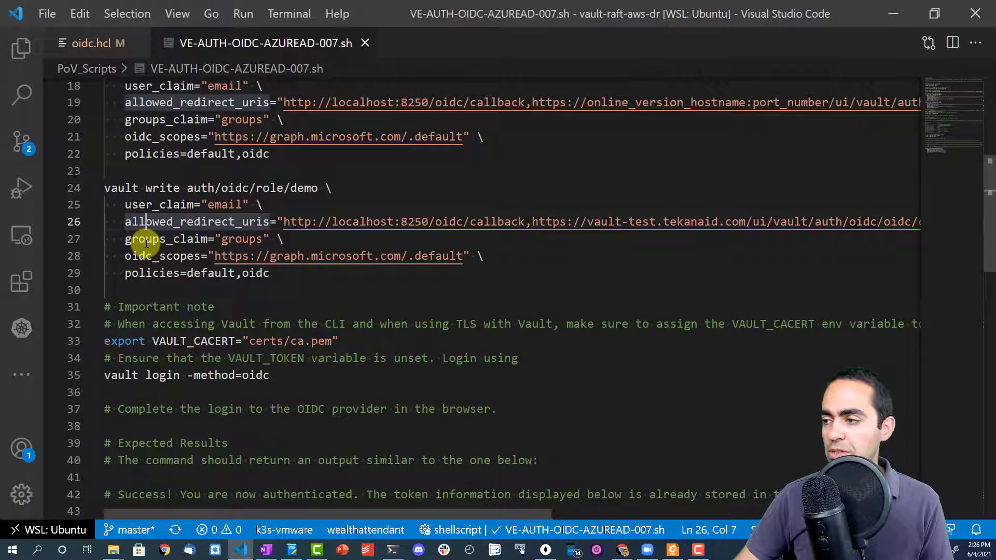
pyautogui.hotkey('alt', 'z')
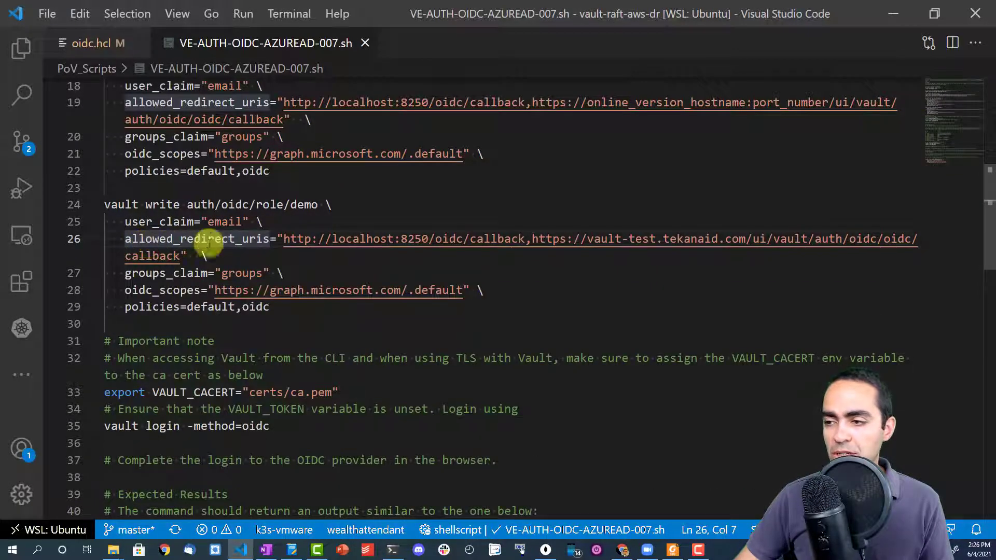
pyautogui.moveTo(588, 240); pyautogui.dragTo(746, 240)
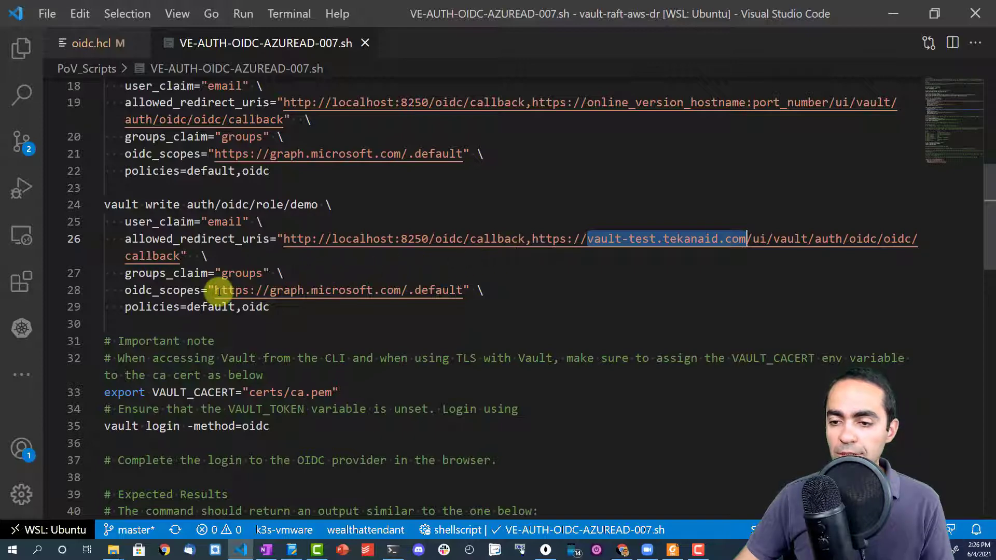
# Step: Review the script's VAULT_CACERT export, OIDC login, expected results, secret test and AD group alias sections
pyautogui.scroll(-3, 219, 292)
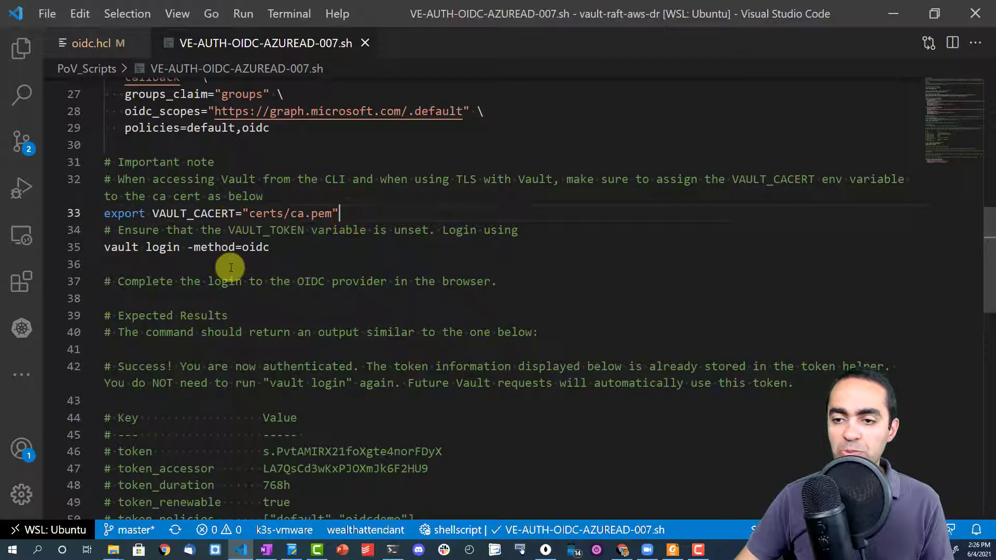
pyautogui.scroll(-1, 231, 268)
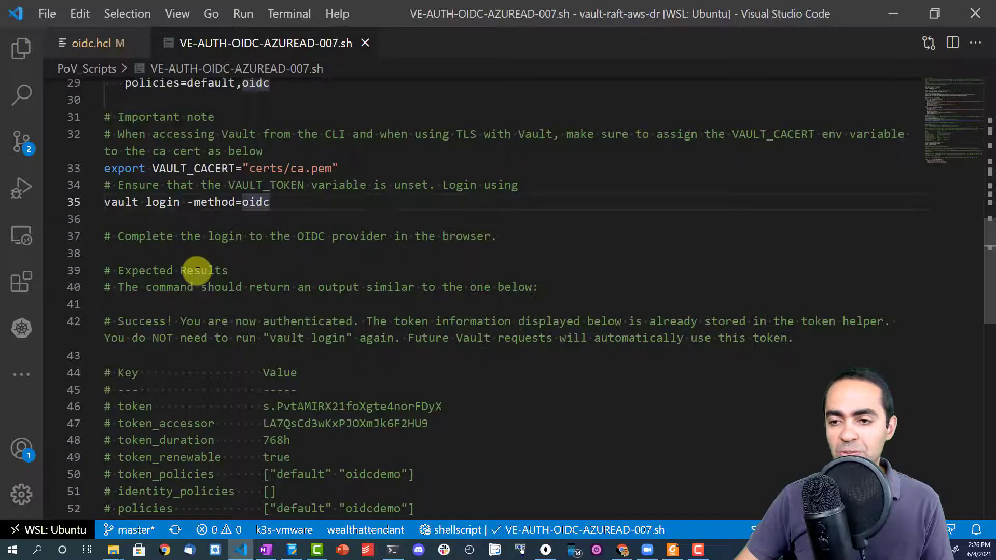
pyautogui.scroll(-8, 197, 270)
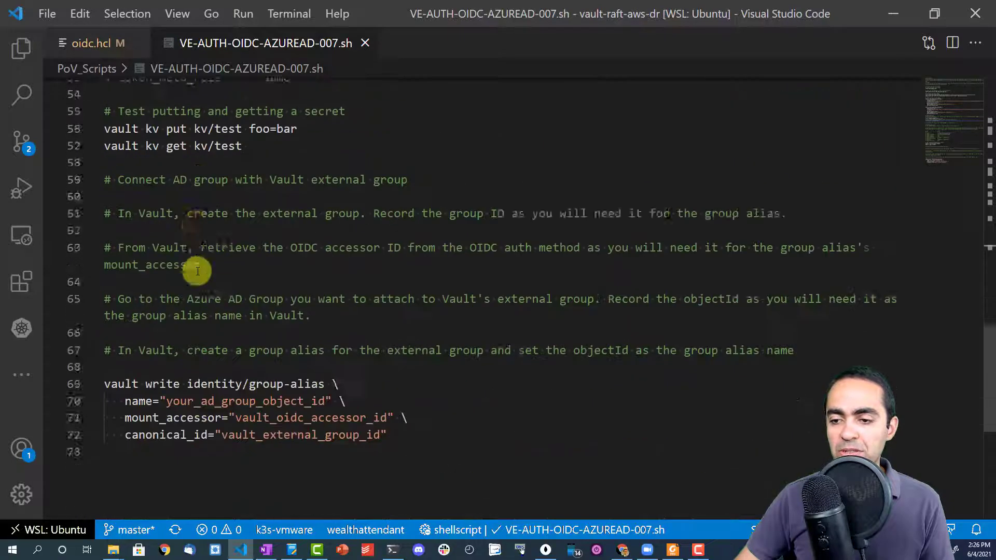
# Step: Switch to Vault's OIDC Provider Setup documentation in the browser, highlight the "Connect AD group with Vault external group" heading and review that section through its group-alias command
pyautogui.scroll(-3, 197, 271)
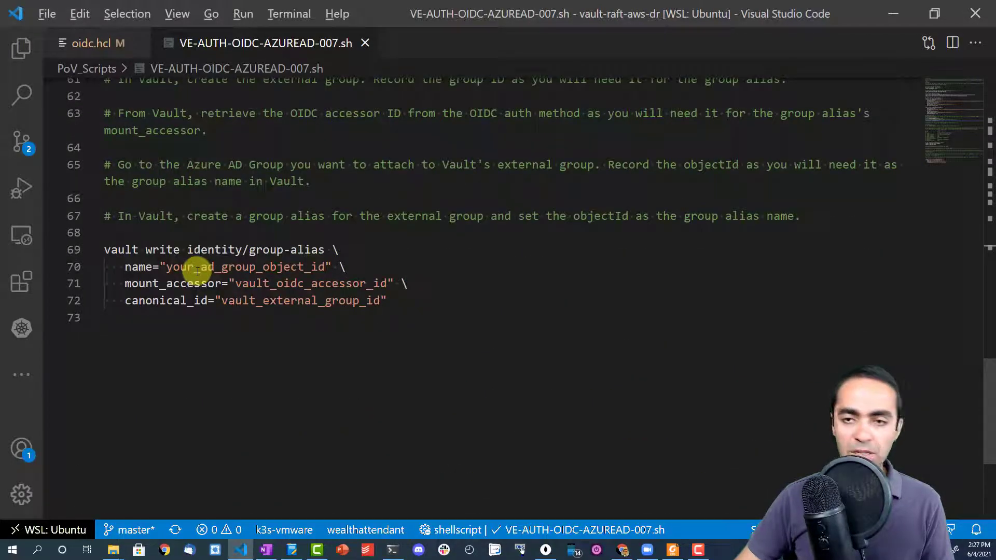
pyautogui.hotkey('alt', 'Tab')
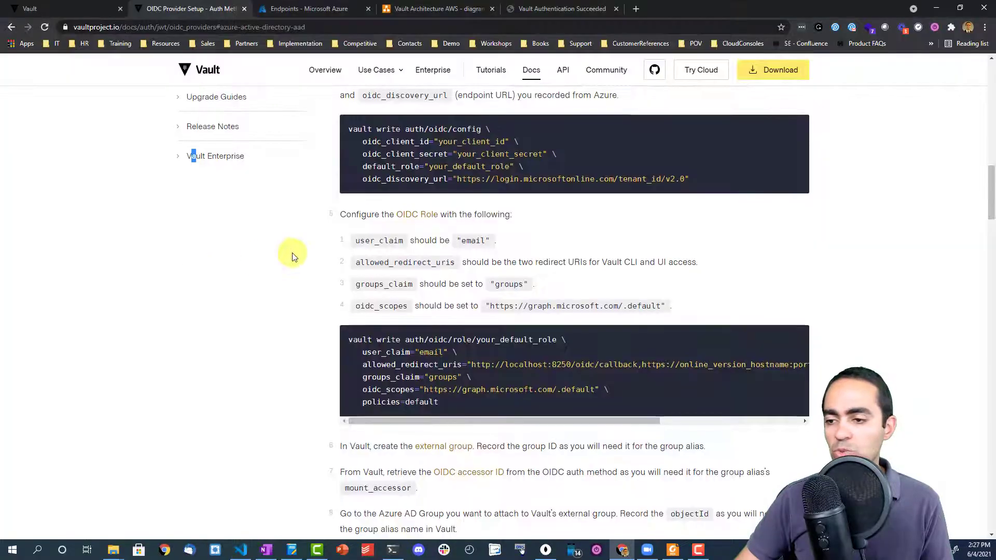
pyautogui.scroll(-6, 289, 256)
pyautogui.scroll(6, 291, 253)
pyautogui.scroll(5, 292, 253)
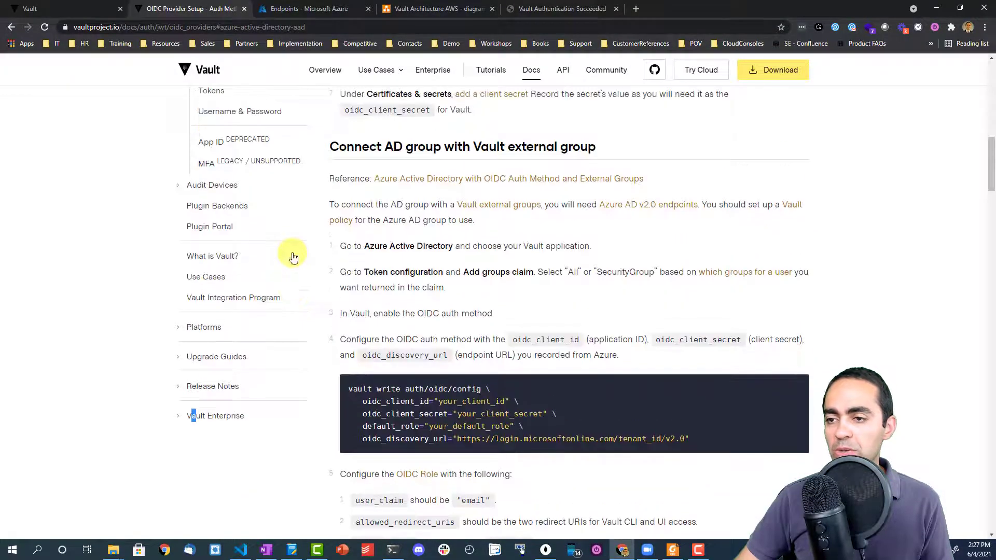
pyautogui.moveTo(361, 146); pyautogui.dragTo(593, 160)
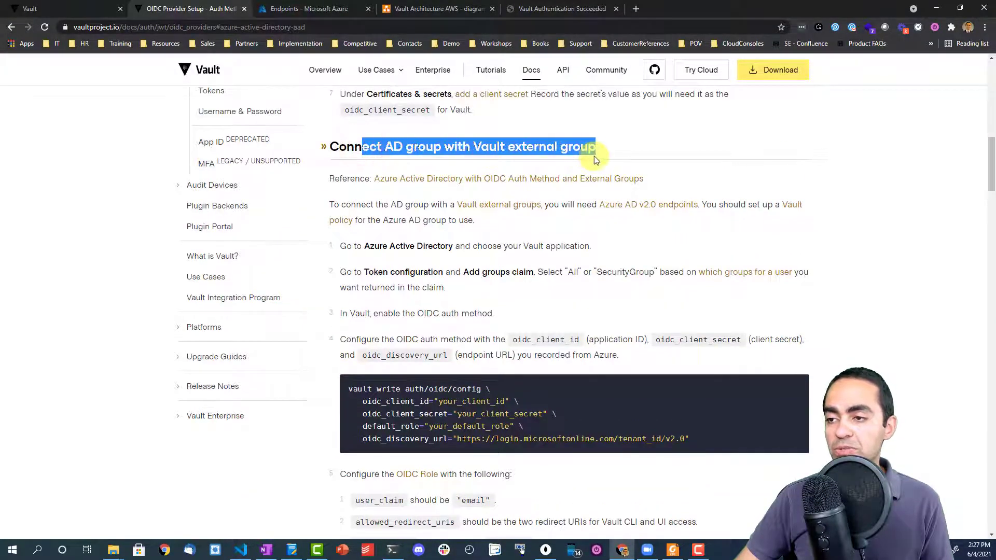
pyautogui.click(602, 151)
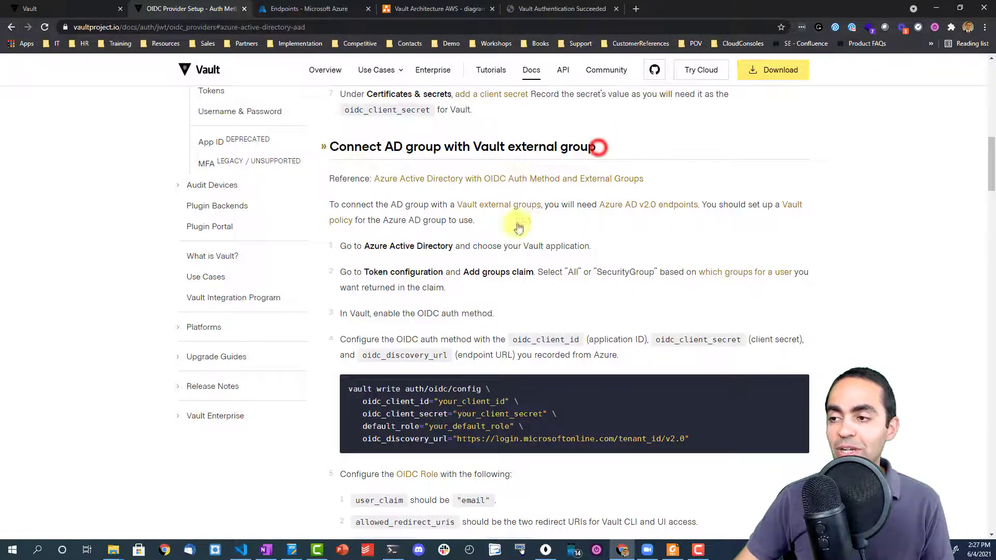
pyautogui.scroll(-8, 469, 270)
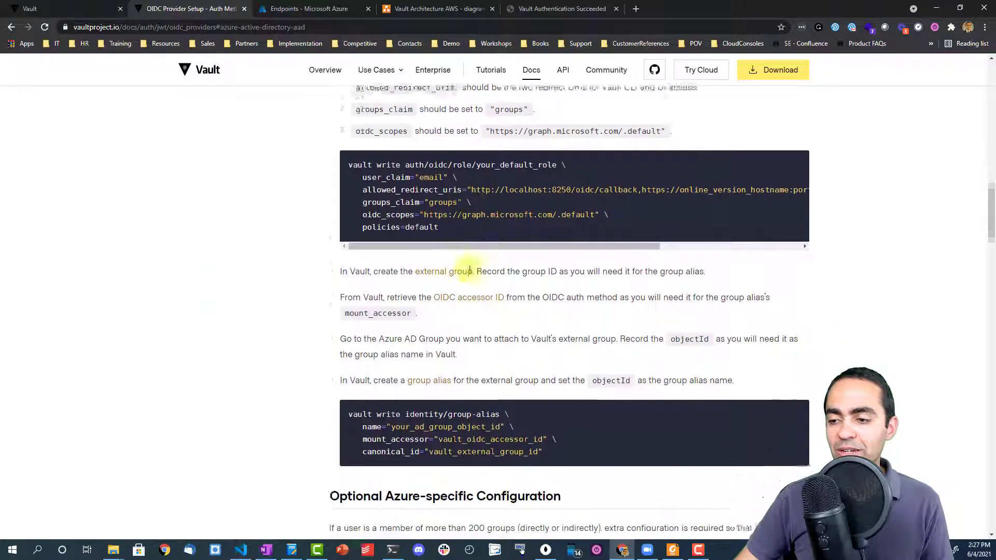
pyautogui.scroll(-3, 469, 270)
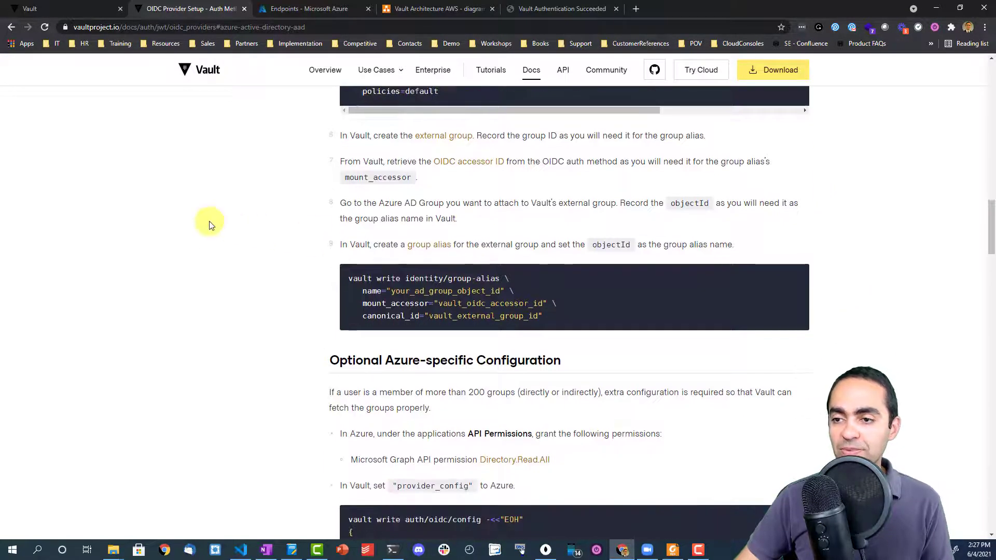